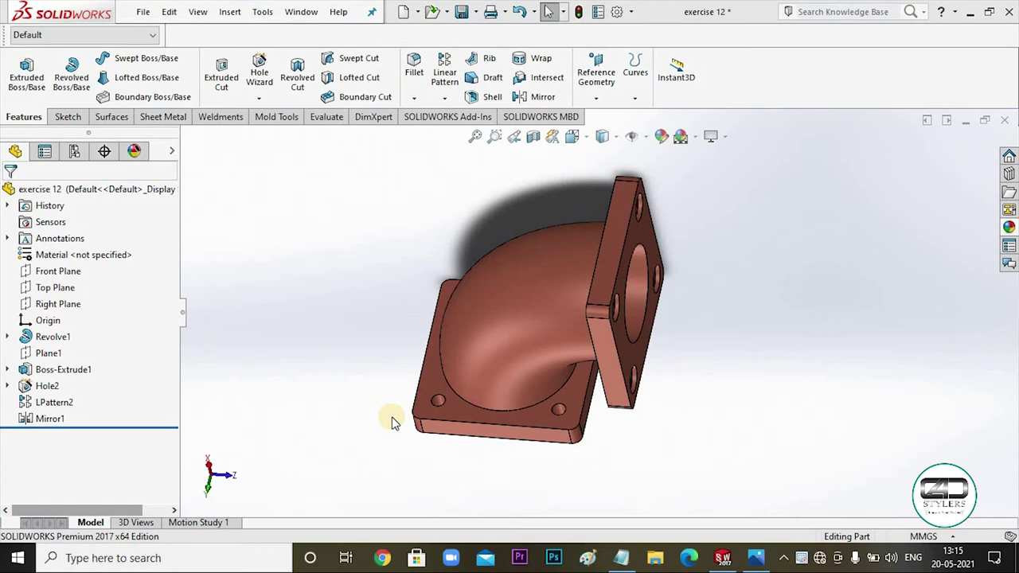
Step: Inspect the finished elbow model and its reference drawing
{"action": "mouse_move", "coordinate": [751, 374]}
{"action": "middle_mouse_down"}
{"action": "mouse_move", "coordinate": [557, 260]}
{"action": "mouse_move", "coordinate": [466, 301]}
{"action": "mouse_move", "coordinate": [596, 268]}
{"action": "mouse_move", "coordinate": [614, 319]}
{"action": "mouse_move", "coordinate": [579, 336]}
{"action": "mouse_move", "coordinate": [536, 318]}
{"action": "mouse_move", "coordinate": [504, 353]}
{"action": "mouse_move", "coordinate": [565, 341]}
{"action": "mouse_move", "coordinate": [636, 302]}
{"action": "mouse_move", "coordinate": [626, 325]}
{"action": "mouse_move", "coordinate": [724, 364]}
{"action": "mouse_move", "coordinate": [720, 339]}
{"action": "mouse_move", "coordinate": [686, 351]}
{"action": "mouse_move", "coordinate": [724, 314]}
{"action": "mouse_move", "coordinate": [512, 333]}
{"action": "mouse_move", "coordinate": [576, 310]}
{"action": "middle_mouse_up"}
{"action": "scroll", "coordinate": [609, 318], "scroll_direction": "up", "scroll_amount": 3}
{"action": "scroll", "coordinate": [579, 337], "scroll_direction": "down", "scroll_amount": 2}
{"action": "scroll", "coordinate": [533, 324], "scroll_direction": "down", "scroll_amount": 2}
{"action": "scroll", "coordinate": [525, 321], "scroll_direction": "up", "scroll_amount": 2}
{"action": "scroll", "coordinate": [513, 332], "scroll_direction": "down", "scroll_amount": 3}
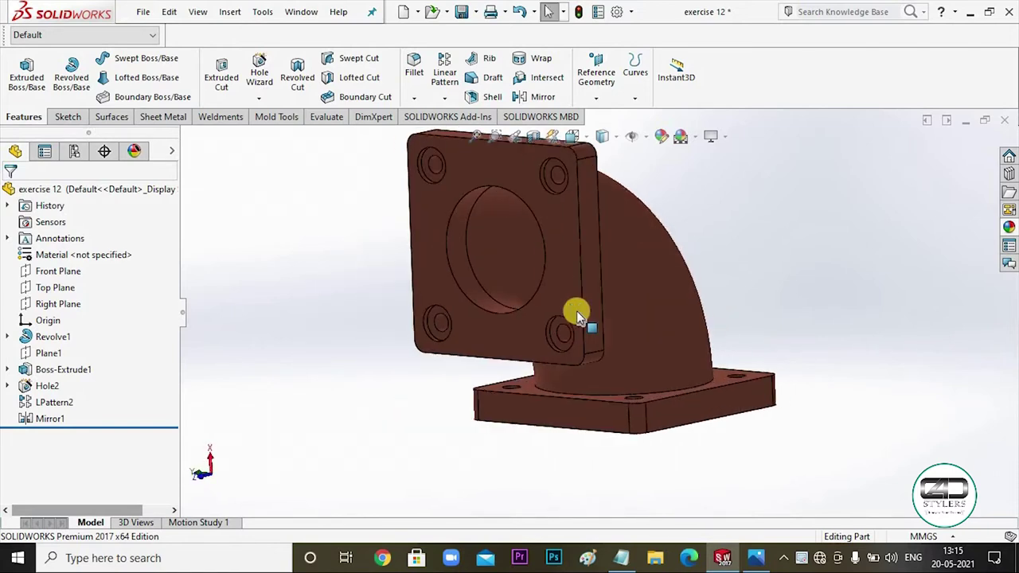
{"action": "left_click", "coordinate": [755, 557]}
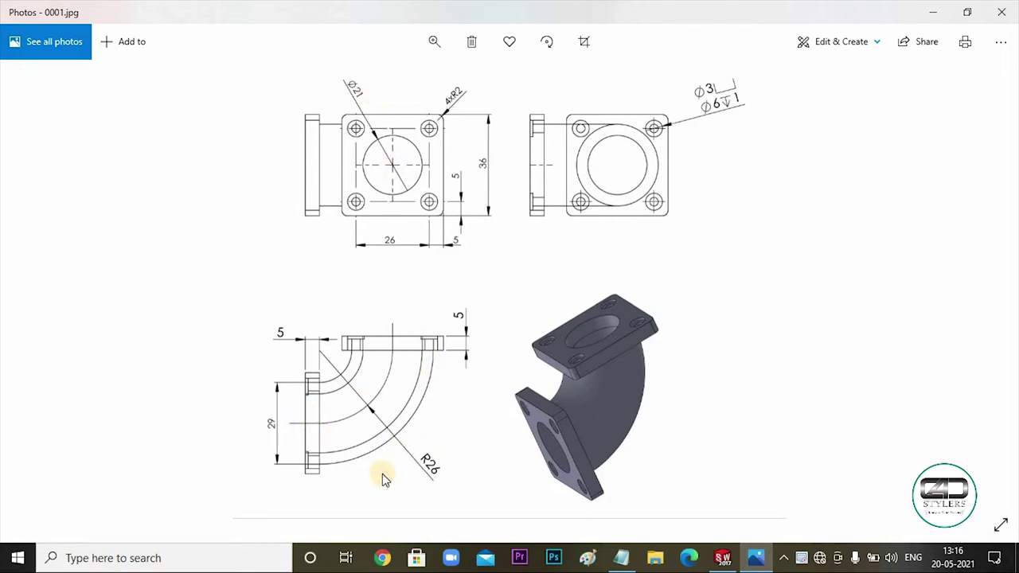
{"action": "left_click", "coordinate": [723, 557]}
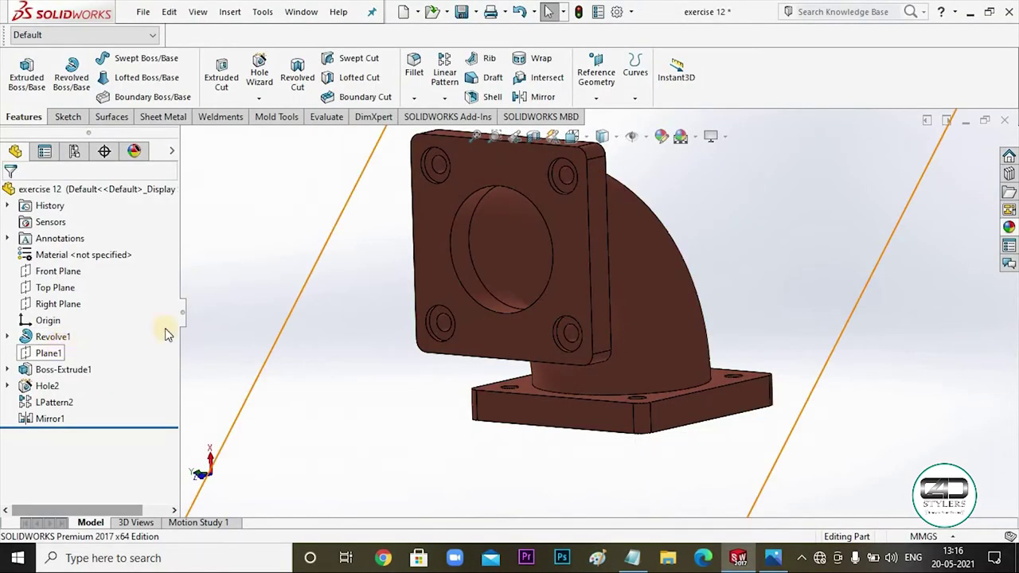
{"action": "scroll", "coordinate": [496, 404], "scroll_direction": "up", "scroll_amount": 3}
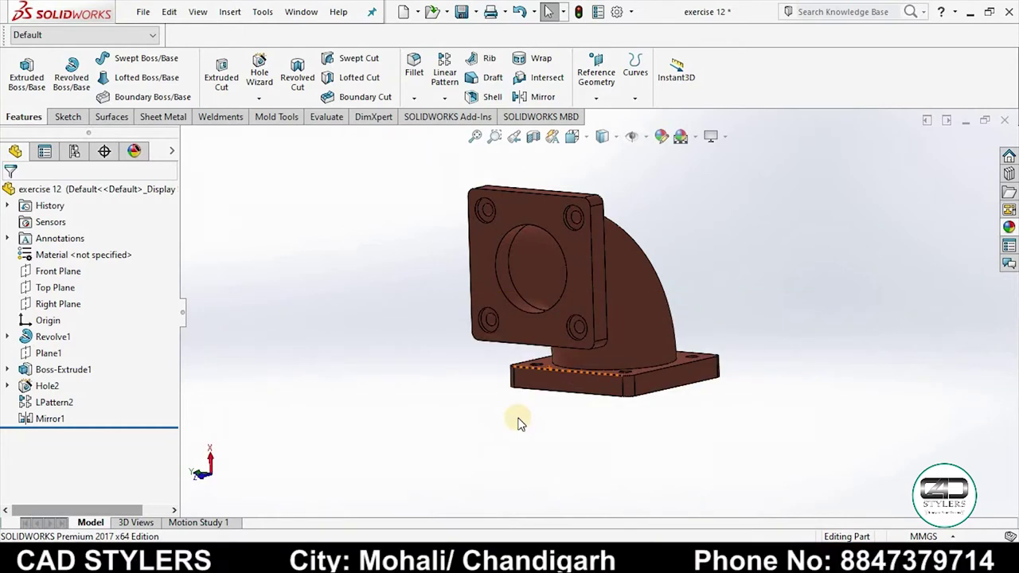
Step: Create a new blank part and start a sketch on the Front Plane
{"action": "key", "text": "ctrl+n"}
{"action": "key", "text": "Return"}
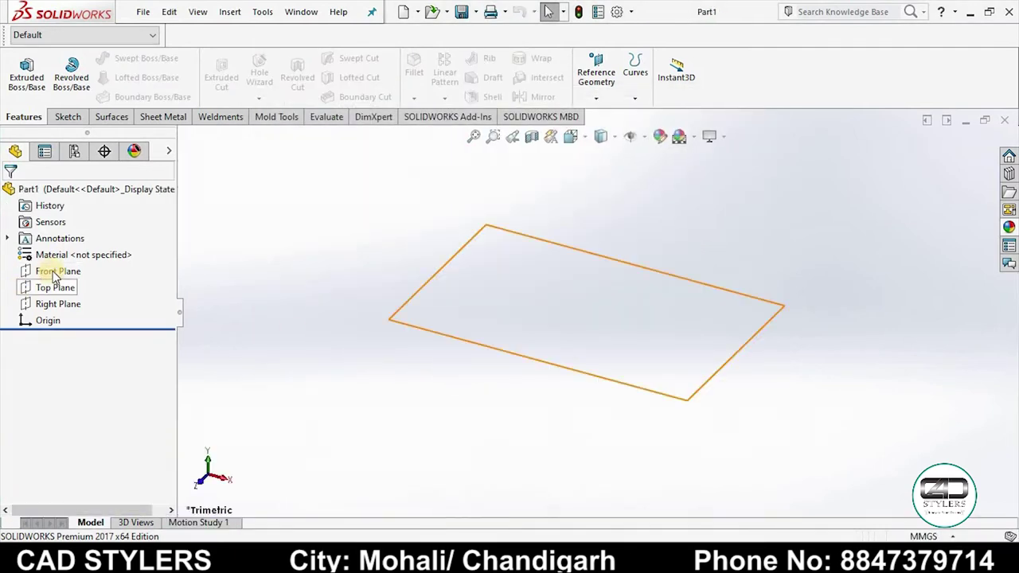
{"action": "right_click", "coordinate": [49, 271]}
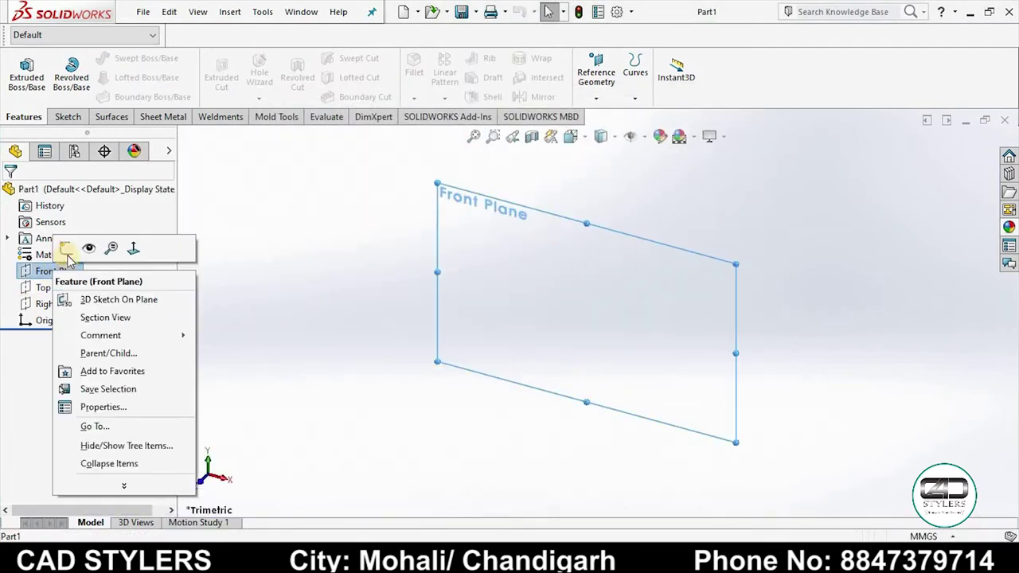
{"action": "left_click", "coordinate": [66, 254]}
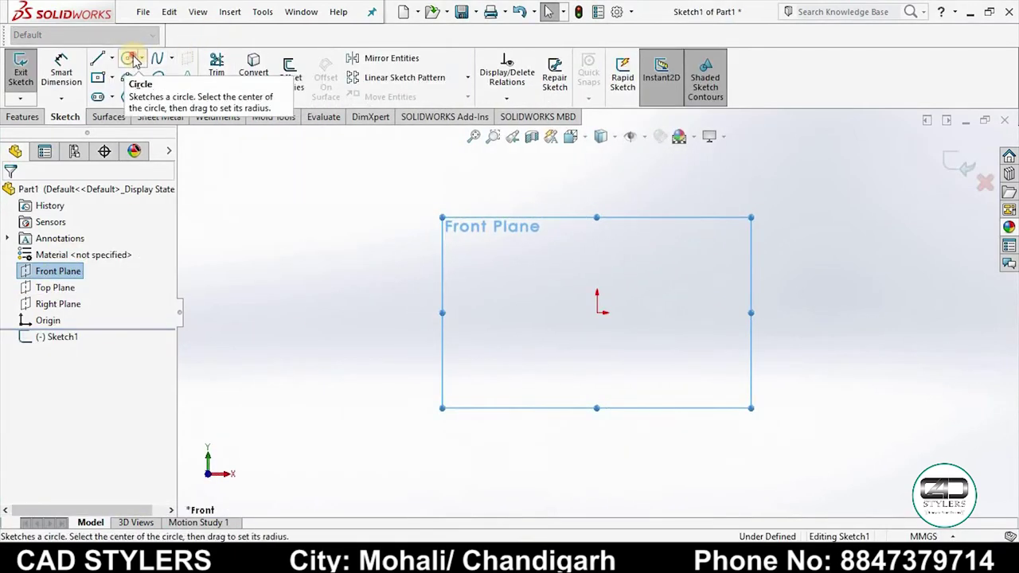
Step: Draw two concentric circles to the right of the origin
{"action": "left_click", "coordinate": [128, 58]}
{"action": "left_click", "coordinate": [710, 312]}
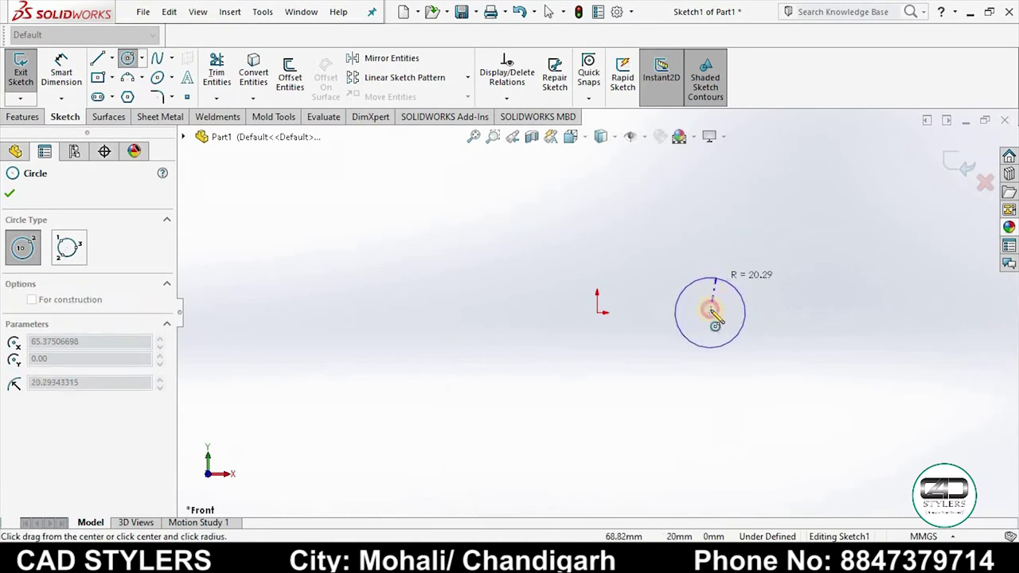
{"action": "left_click", "coordinate": [720, 293]}
{"action": "left_click", "coordinate": [710, 312]}
{"action": "left_click", "coordinate": [740, 250]}
{"action": "right_click", "coordinate": [740, 252]}
{"action": "left_click", "coordinate": [751, 262]}
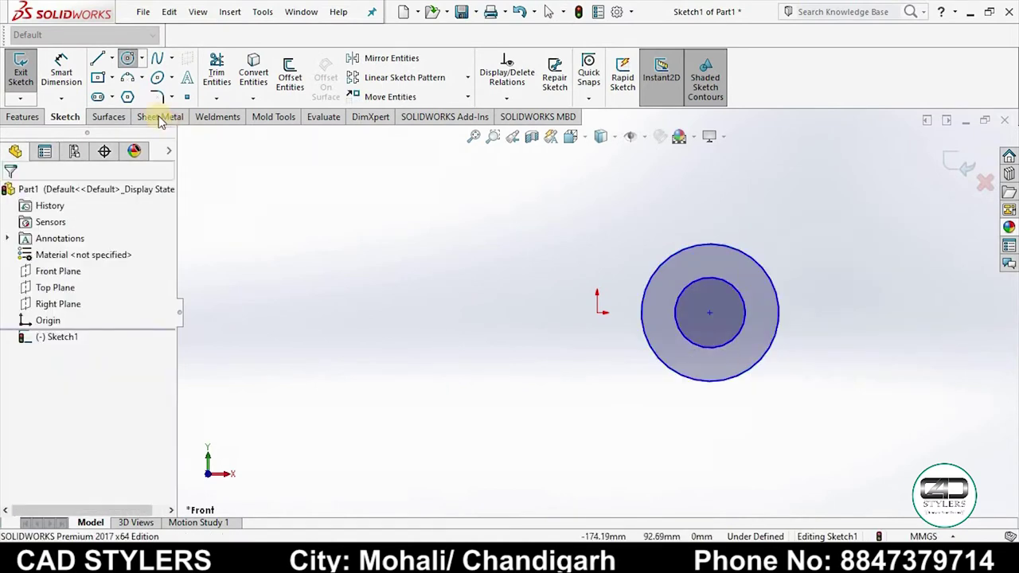
Step: Dimension the inner circle Ø21 and the outer circle Ø29
{"action": "left_click", "coordinate": [61, 71]}
{"action": "left_click", "coordinate": [739, 293]}
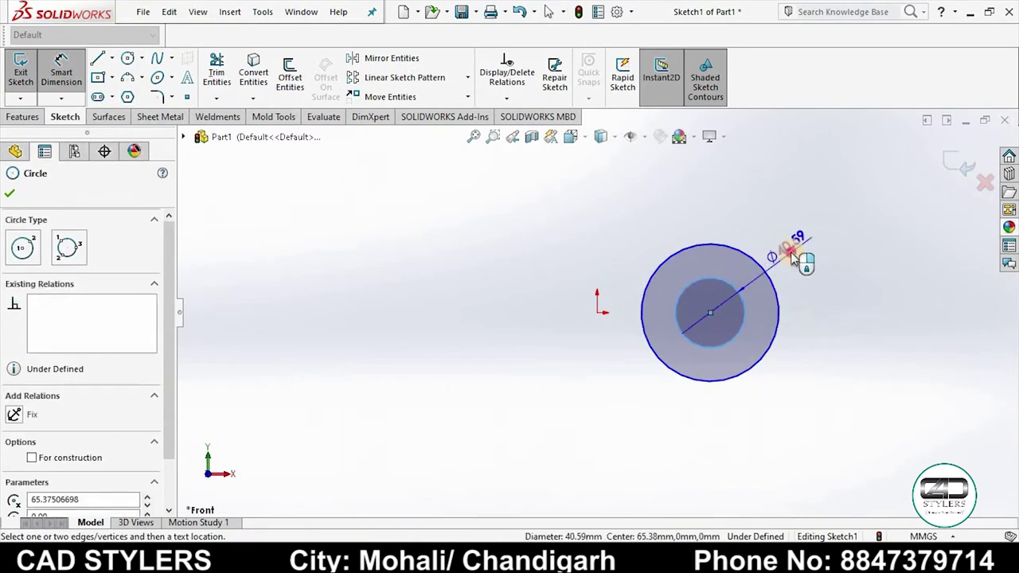
{"action": "left_click", "coordinate": [792, 247]}
{"action": "type", "text": "21"}
{"action": "key", "text": "Return"}
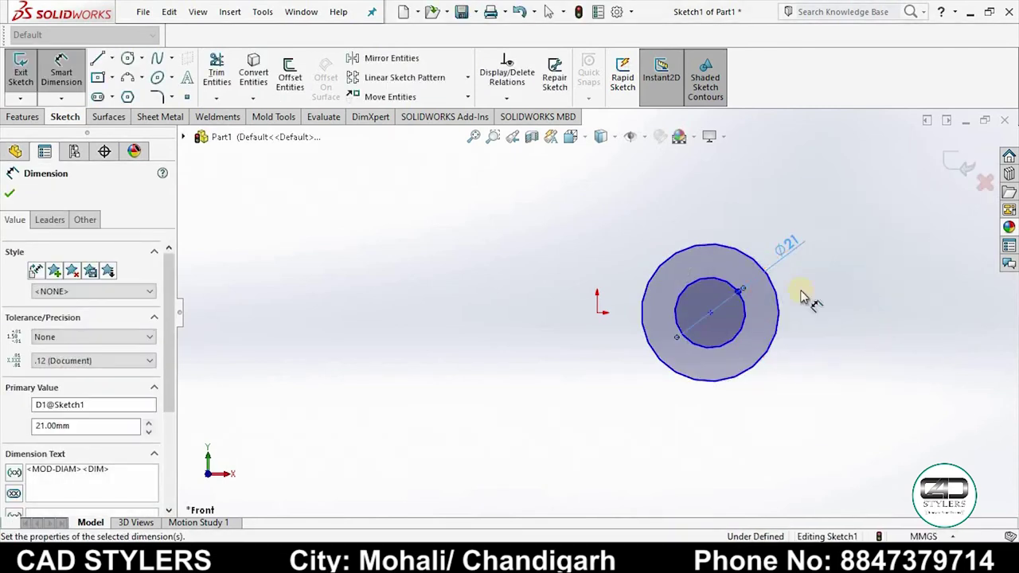
{"action": "left_click", "coordinate": [764, 259]}
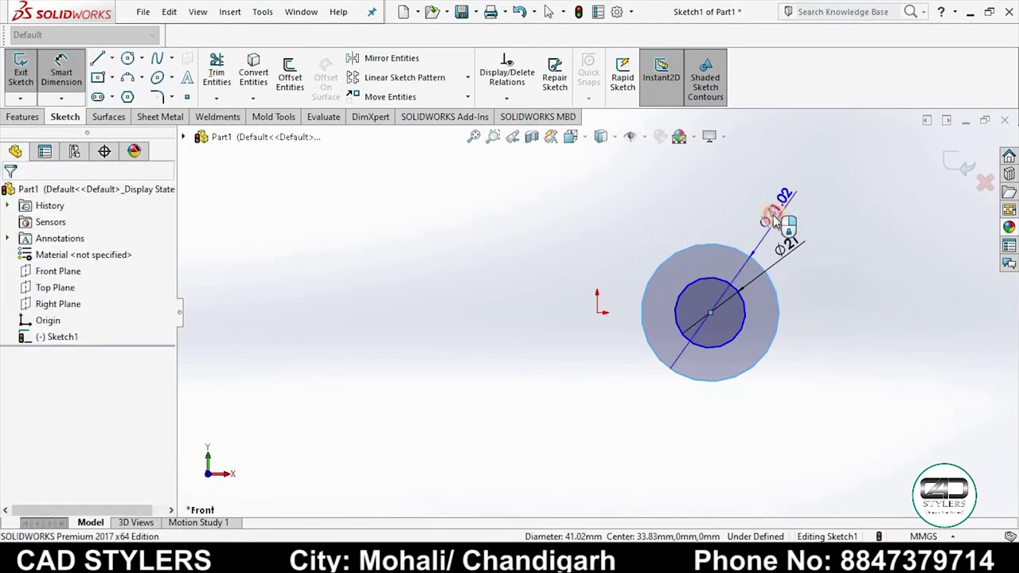
{"action": "left_click", "coordinate": [777, 224]}
{"action": "type", "text": "29"}
{"action": "key", "text": "Return"}
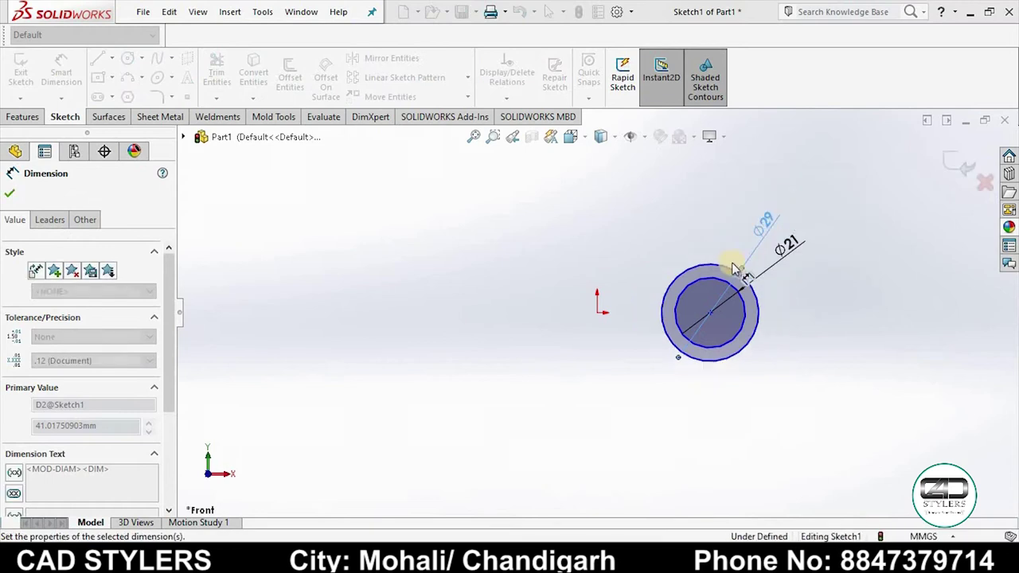
Step: Draw a vertical centreline upward from the origin
{"action": "left_click", "coordinate": [111, 58]}
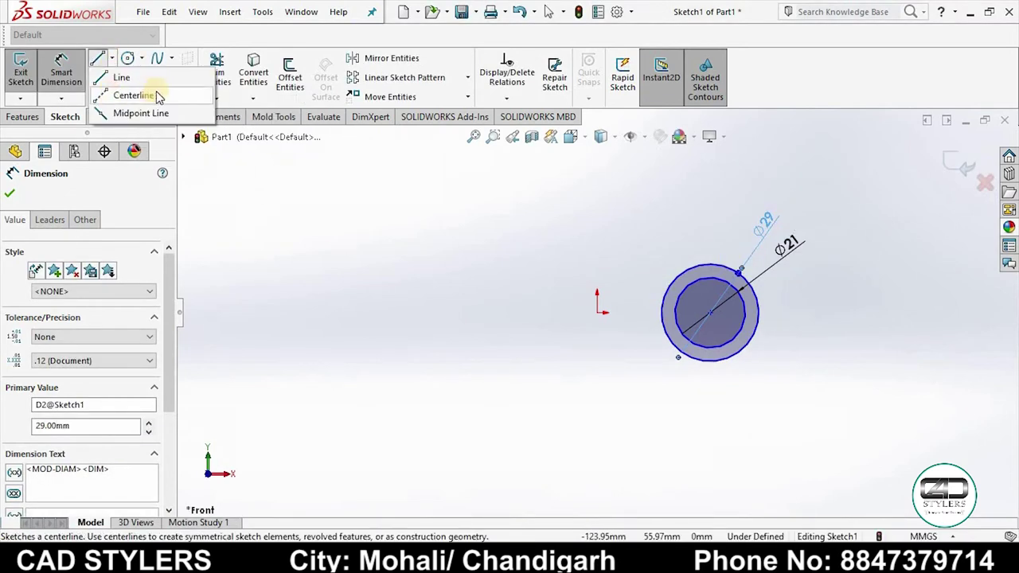
{"action": "left_click", "coordinate": [131, 93]}
{"action": "left_click", "coordinate": [597, 314]}
{"action": "left_click", "coordinate": [597, 207]}
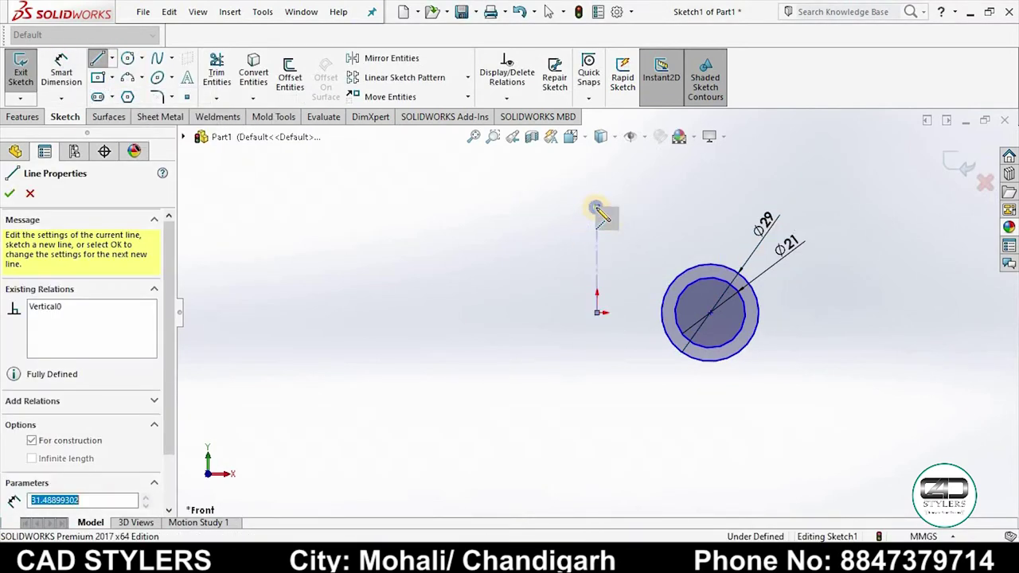
{"action": "right_click", "coordinate": [598, 208]}
{"action": "left_click", "coordinate": [636, 218]}
Step: Set the circle centre 26 mm from the centreline and exit the sketch
{"action": "left_click", "coordinate": [61, 72]}
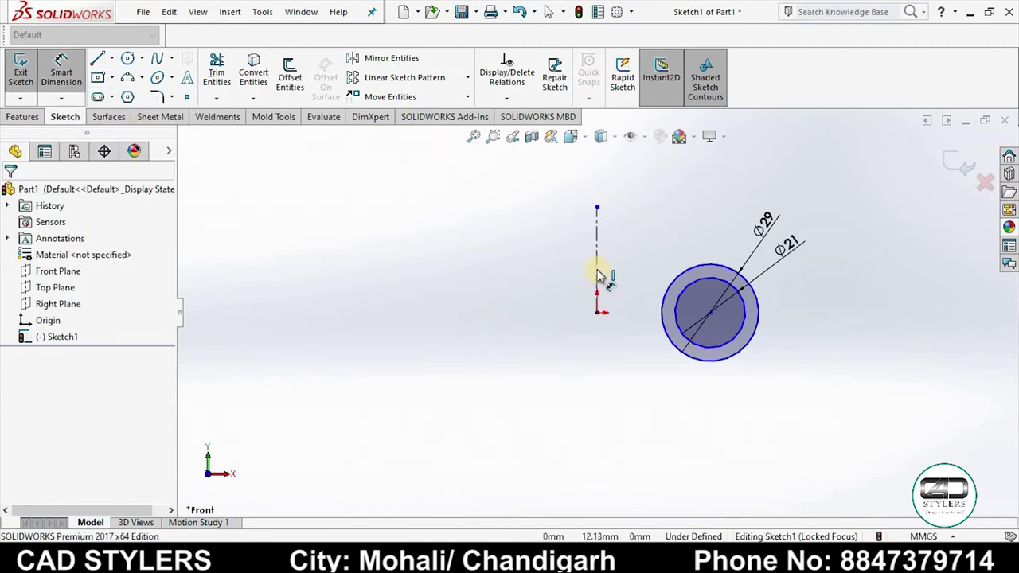
{"action": "left_click", "coordinate": [709, 311]}
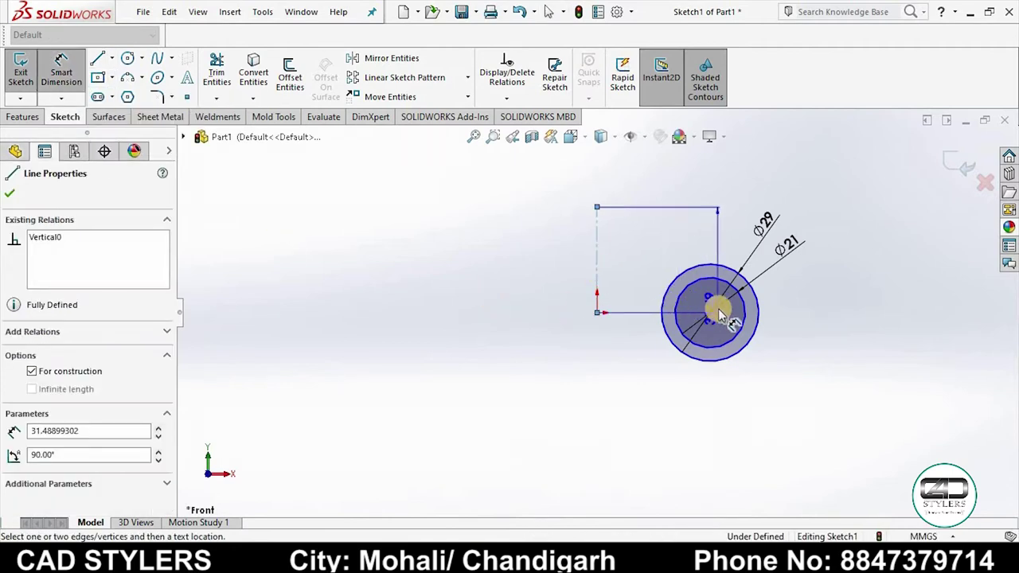
{"action": "left_click", "coordinate": [643, 253]}
{"action": "type", "text": "26"}
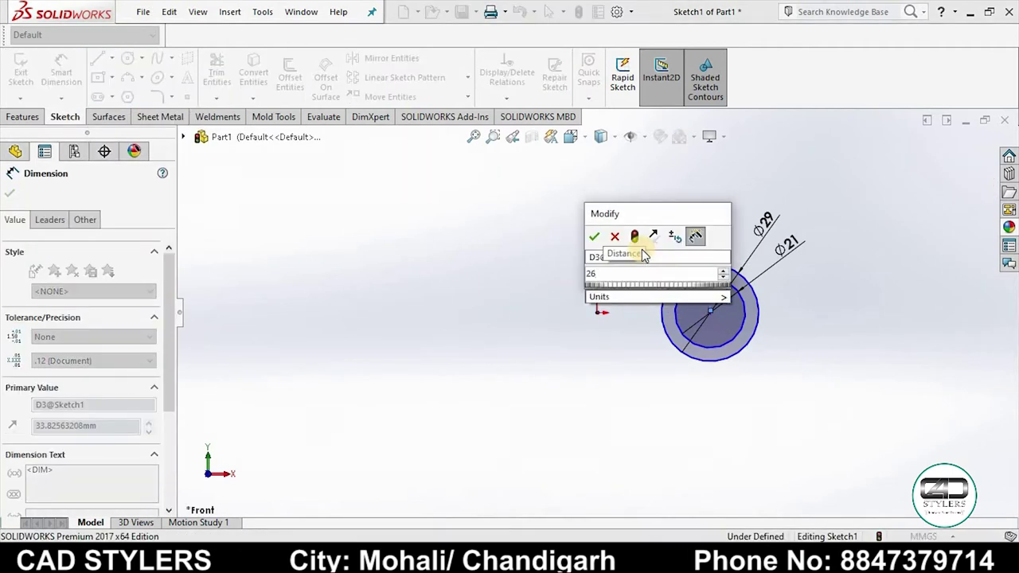
{"action": "key", "text": "Return"}
{"action": "left_click", "coordinate": [959, 165]}
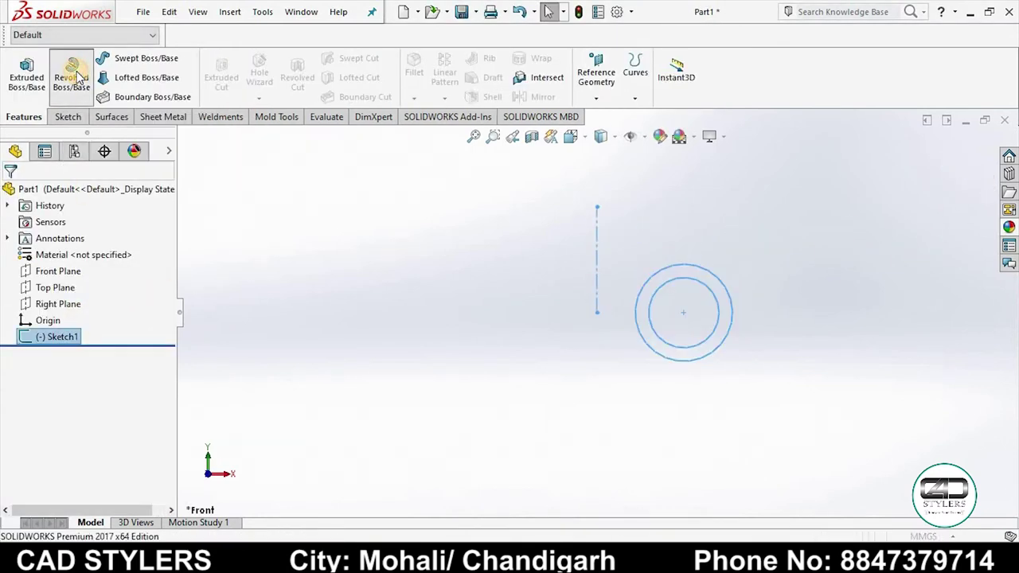
Step: Revolve the ring sketch 90° about the centreline into an elbow tube
{"action": "left_click", "coordinate": [71, 76]}
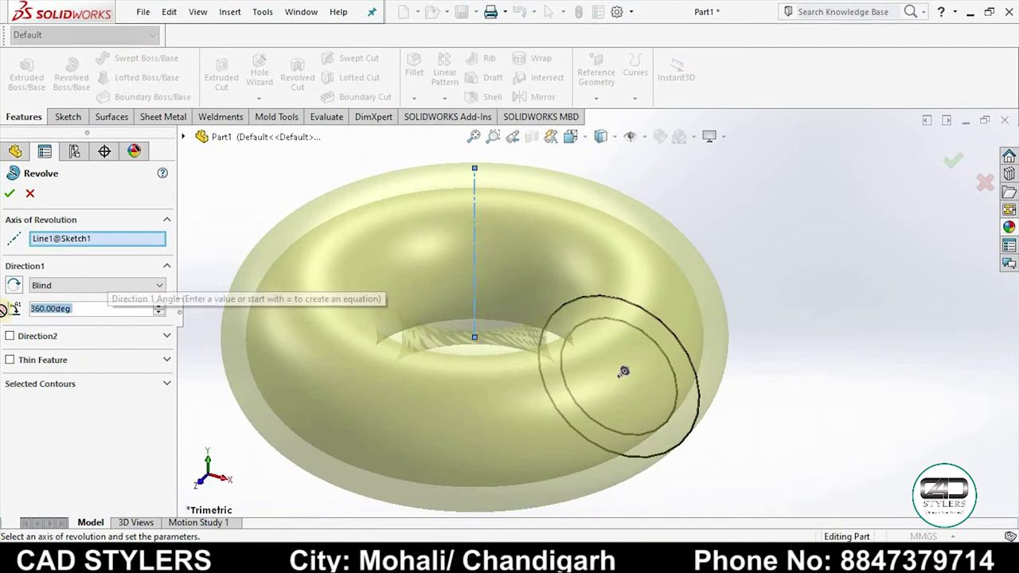
{"action": "type", "text": "90"}
{"action": "key", "text": "Return"}
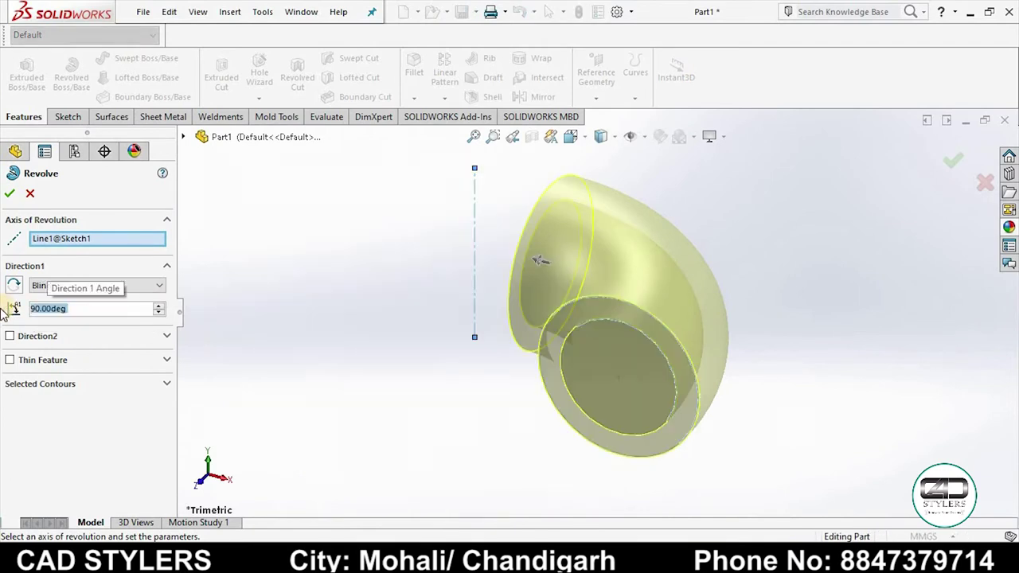
{"action": "left_click", "coordinate": [10, 194]}
Step: Start a sketch on the elbow's open end face, view it Normal To, and check the drawing
{"action": "mouse_move", "coordinate": [416, 393]}
{"action": "middle_mouse_down"}
{"action": "mouse_move", "coordinate": [477, 344]}
{"action": "mouse_move", "coordinate": [734, 275]}
{"action": "middle_mouse_up"}
{"action": "left_click", "coordinate": [682, 292]}
{"action": "right_click", "coordinate": [705, 270]}
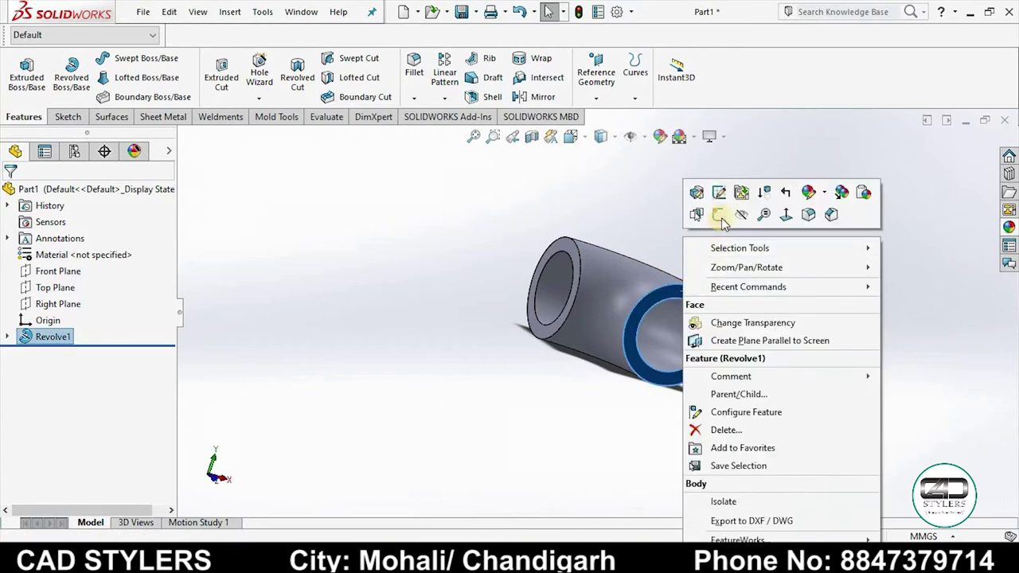
{"action": "left_click", "coordinate": [719, 216]}
{"action": "key", "text": "space"}
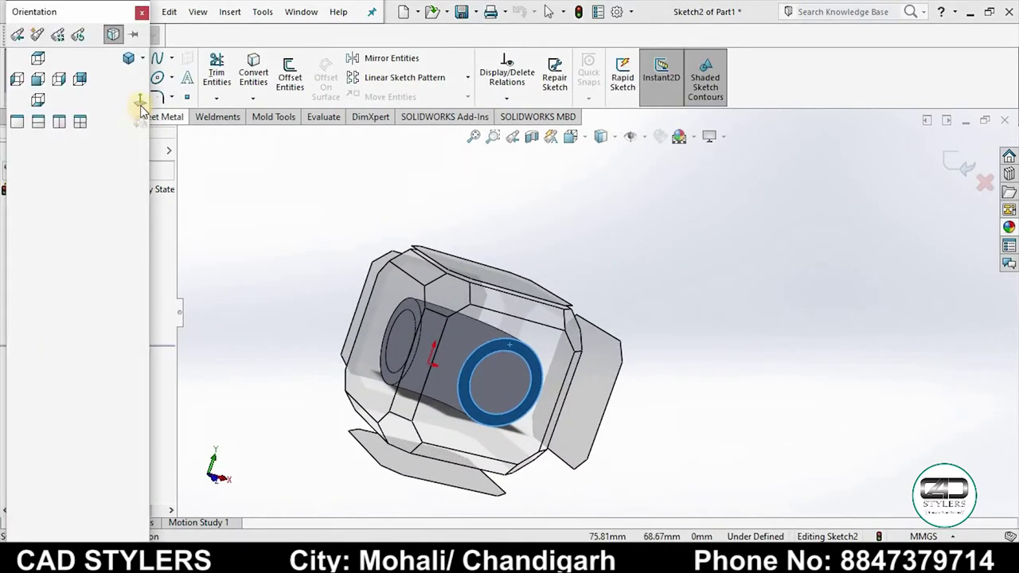
{"action": "left_click", "coordinate": [137, 98]}
{"action": "left_click", "coordinate": [660, 497]}
{"action": "mouse_move", "coordinate": [97, 77]}
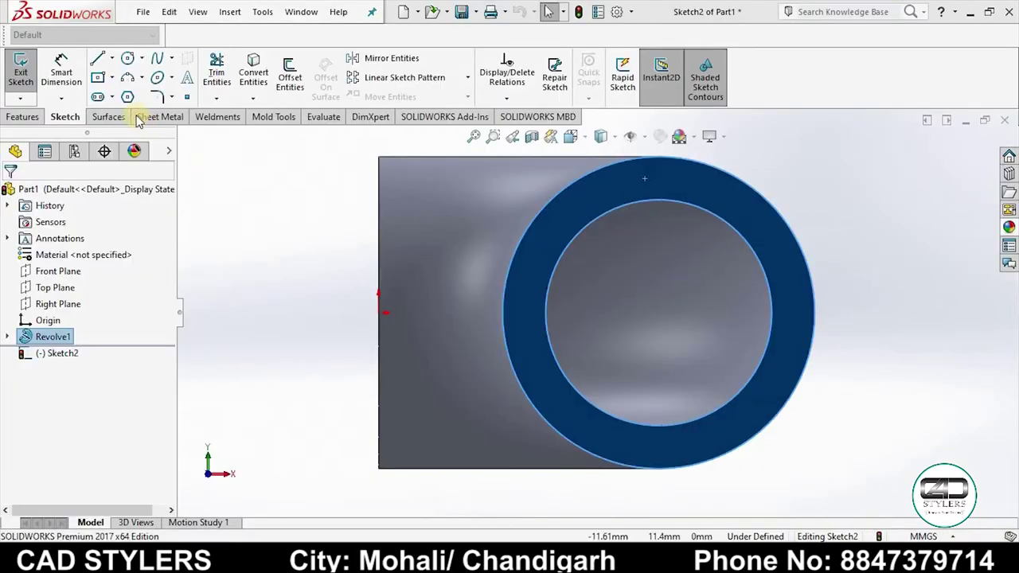
Step: Draw a centre rectangle around the tube's end
{"action": "left_click", "coordinate": [97, 77]}
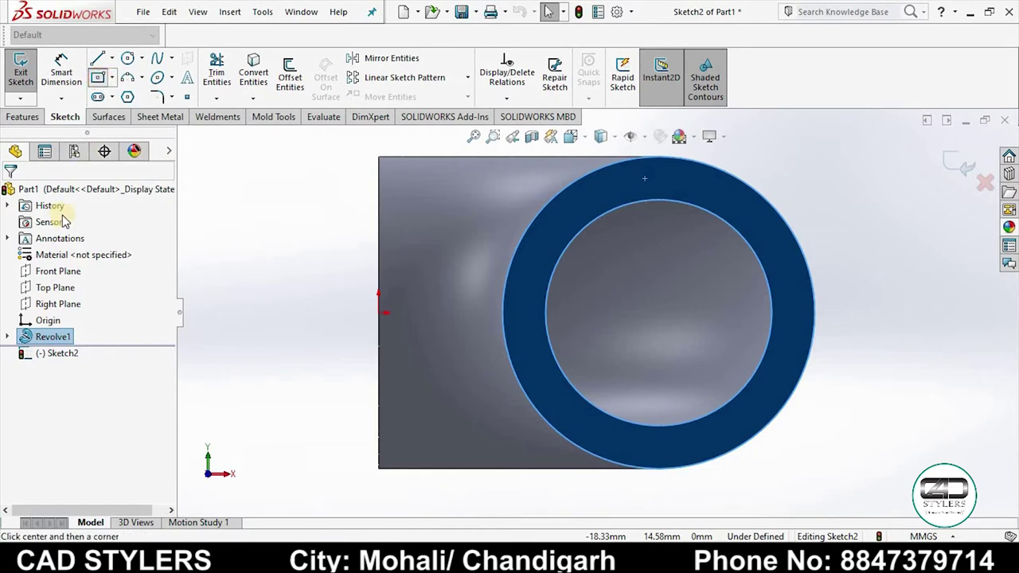
{"action": "left_click", "coordinate": [659, 317]}
{"action": "scroll", "coordinate": [659, 317], "scroll_direction": "up", "scroll_amount": 3}
{"action": "left_click", "coordinate": [760, 211]}
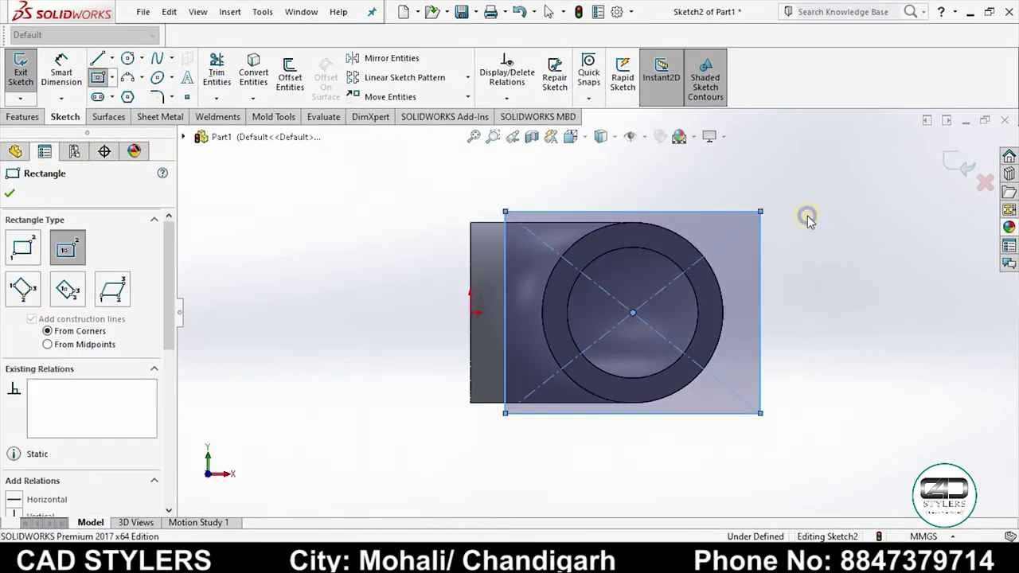
{"action": "right_click", "coordinate": [803, 216]}
{"action": "key", "text": "Escape"}
Step: Dimension the rectangle to a 36 mm by 36 mm square
{"action": "left_click", "coordinate": [585, 212]}
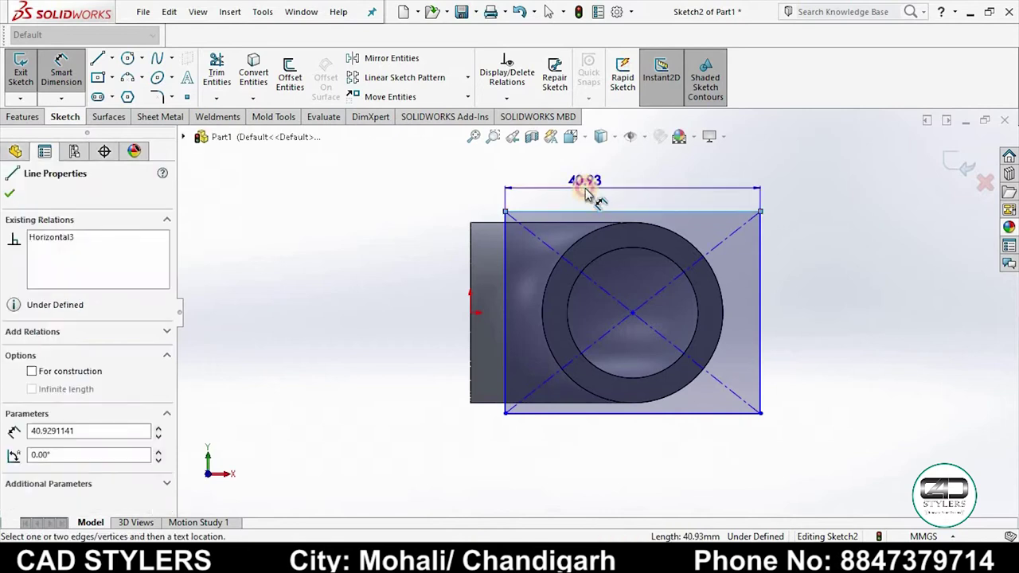
{"action": "left_click", "coordinate": [594, 193]}
{"action": "type", "text": "36"}
{"action": "key", "text": "Return"}
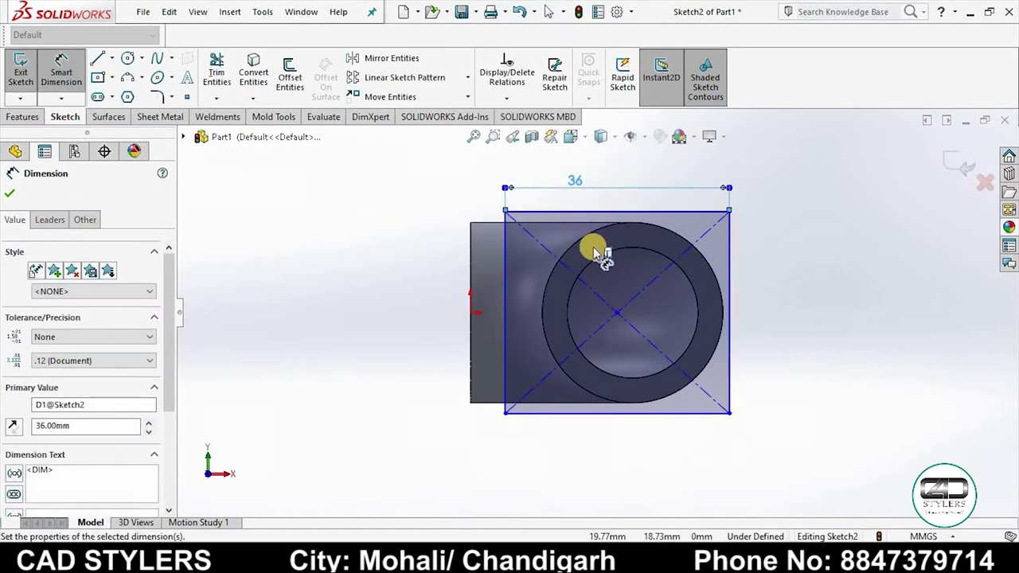
{"action": "left_click", "coordinate": [730, 320]}
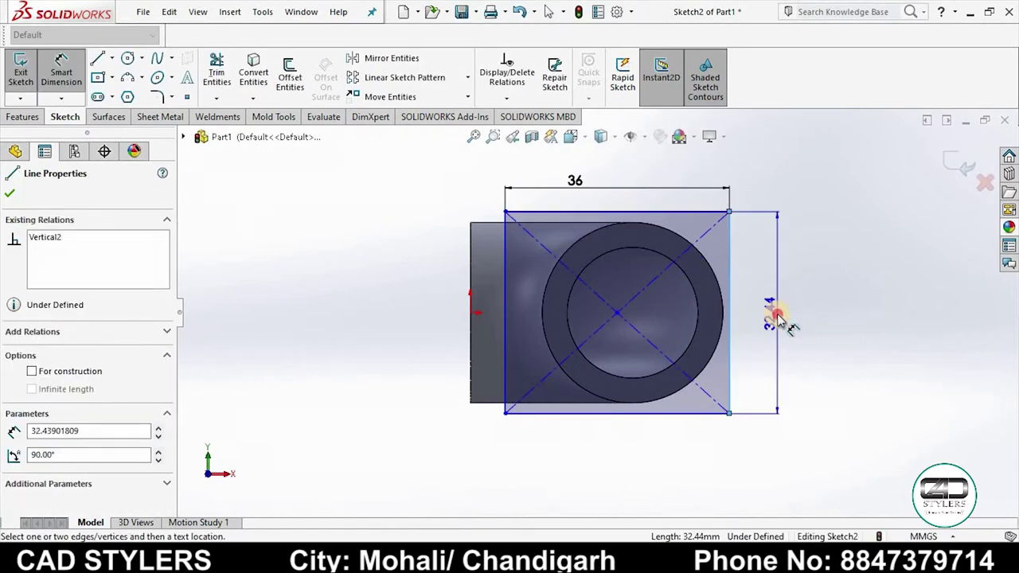
{"action": "left_click", "coordinate": [777, 319]}
{"action": "type", "text": "36"}
{"action": "key", "text": "Return"}
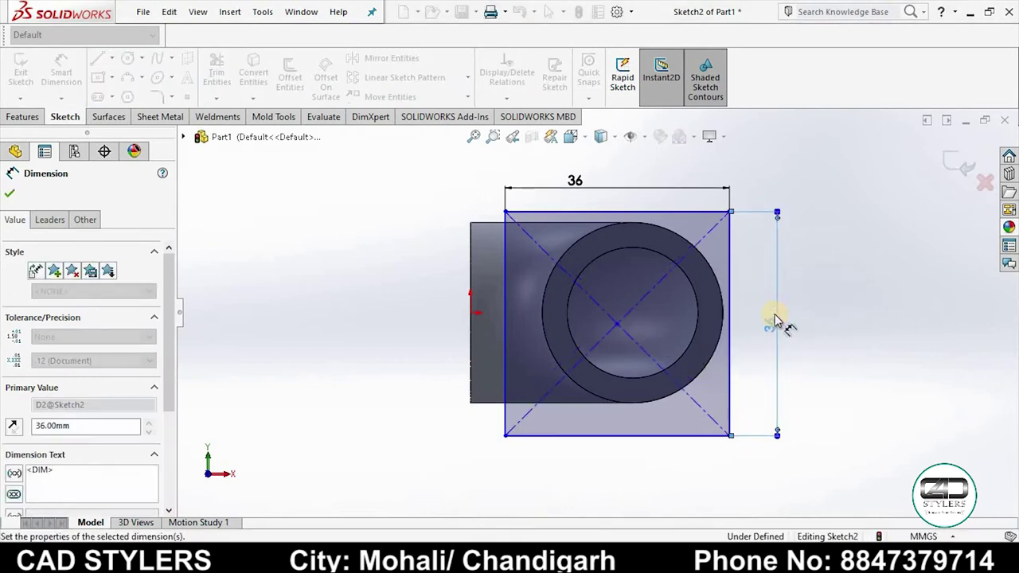
{"action": "key", "text": "Escape"}
Step: Convert the tube's inner circle into the sketch, make its centre coincident with the square's, then view the drawing
{"action": "left_click", "coordinate": [255, 80]}
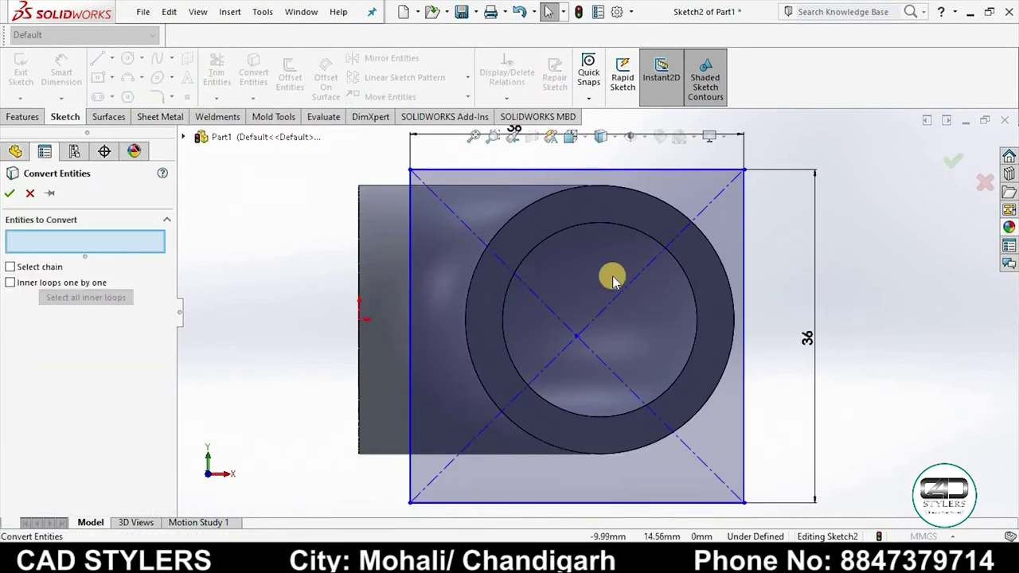
{"action": "left_click", "coordinate": [605, 230]}
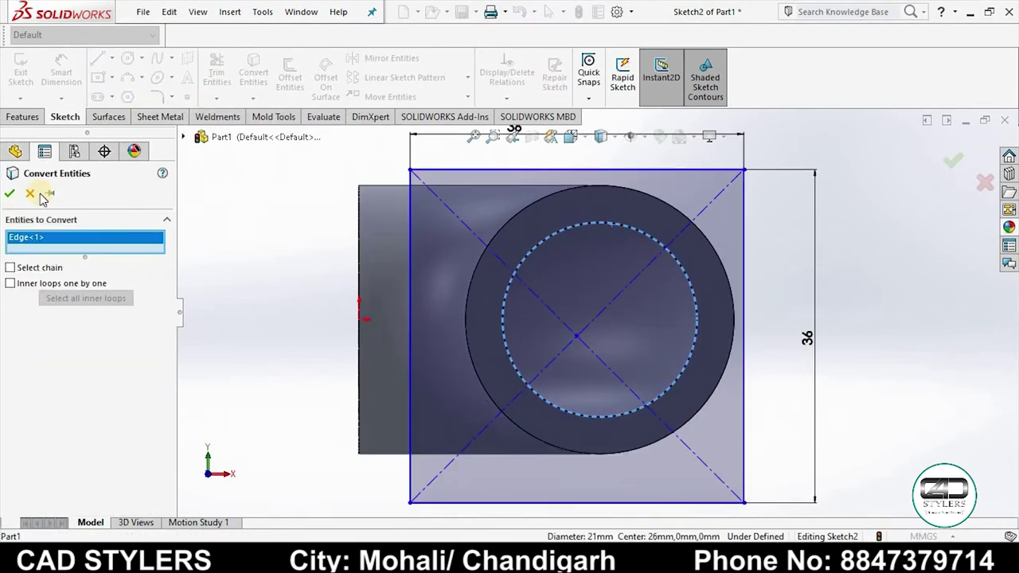
{"action": "left_click", "coordinate": [11, 194]}
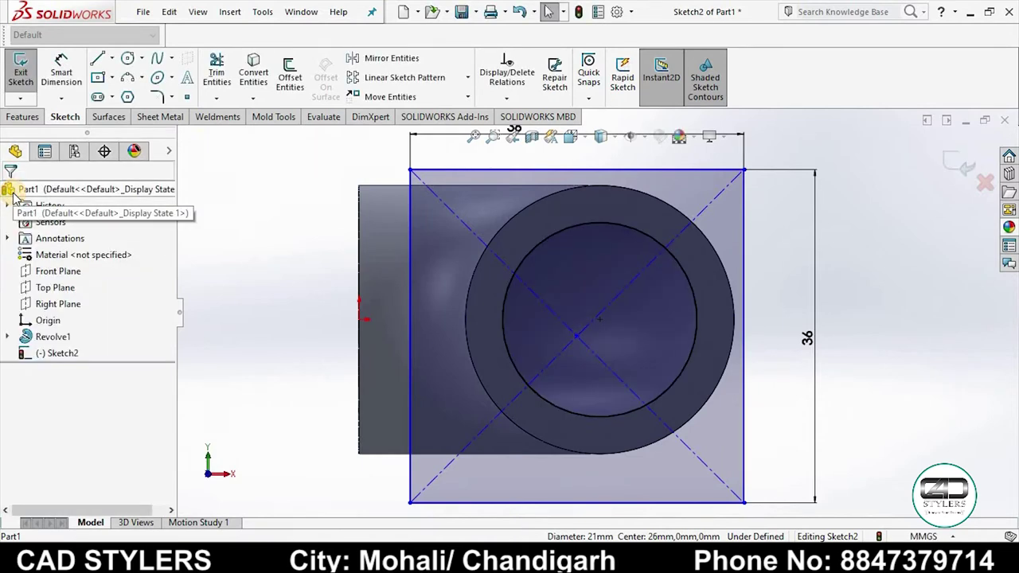
{"action": "left_click", "coordinate": [600, 320]}
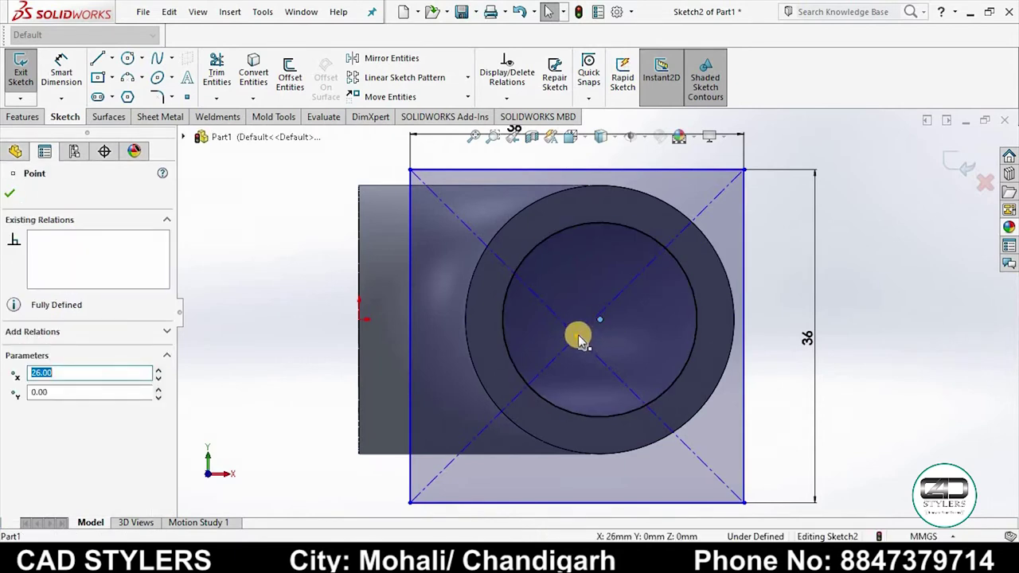
{"action": "left_click", "coordinate": [580, 340], "text": "ctrl"}
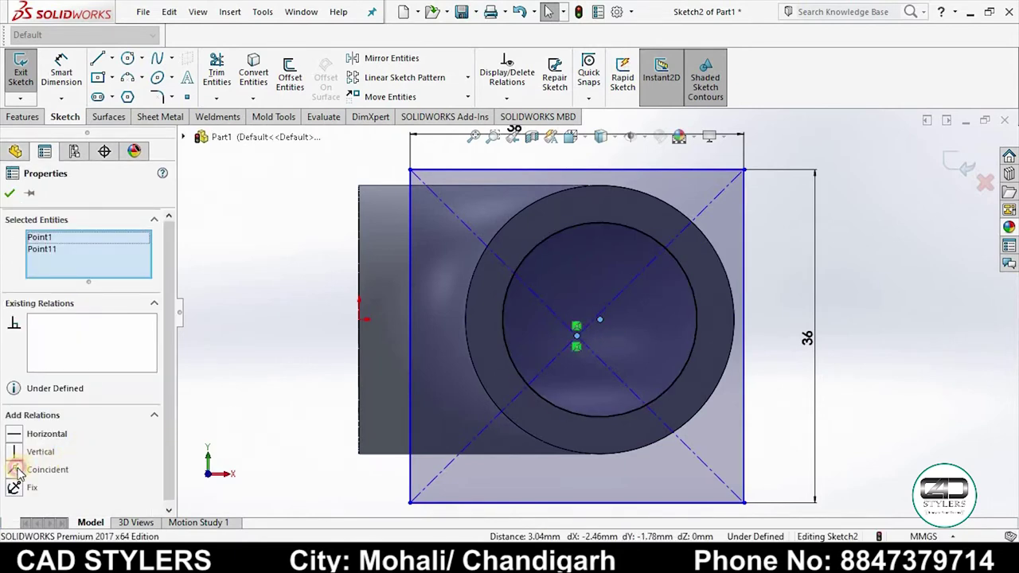
{"action": "left_click", "coordinate": [16, 471]}
{"action": "left_click", "coordinate": [10, 194]}
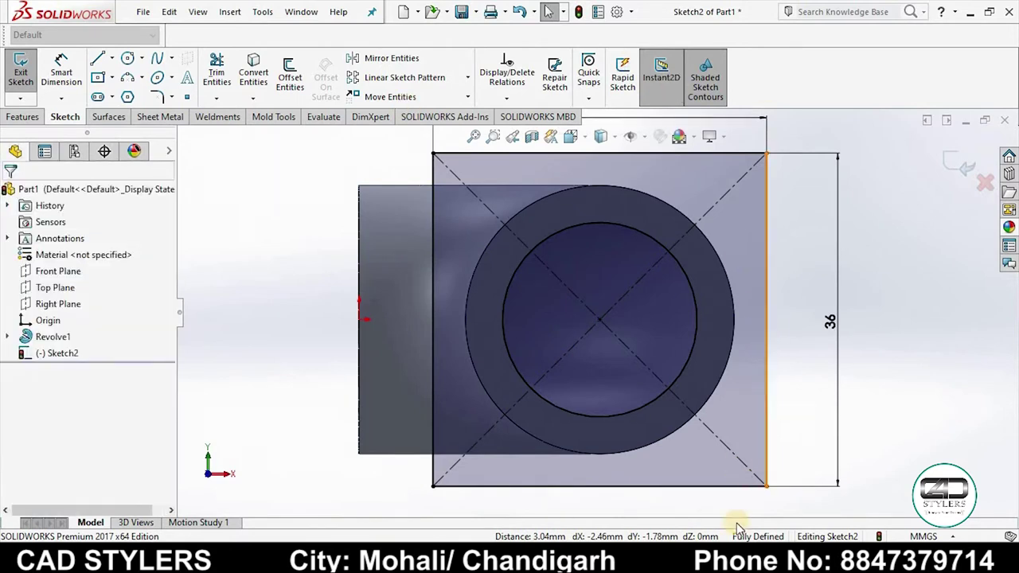
{"action": "left_click", "coordinate": [659, 509]}
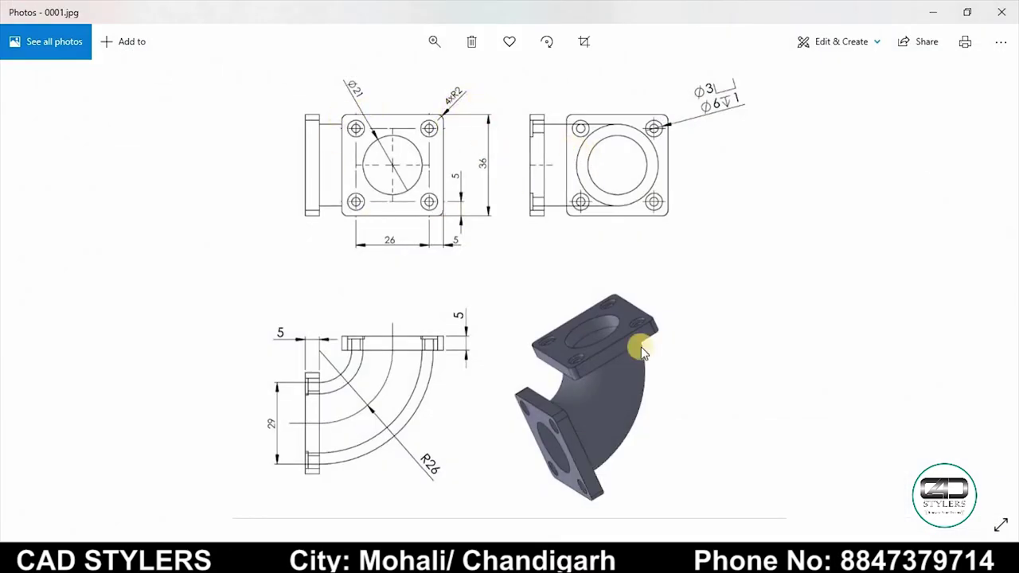
Step: Fillet all four corners of the 36 mm square with R2 sketch fillets
{"action": "left_click", "coordinate": [776, 557]}
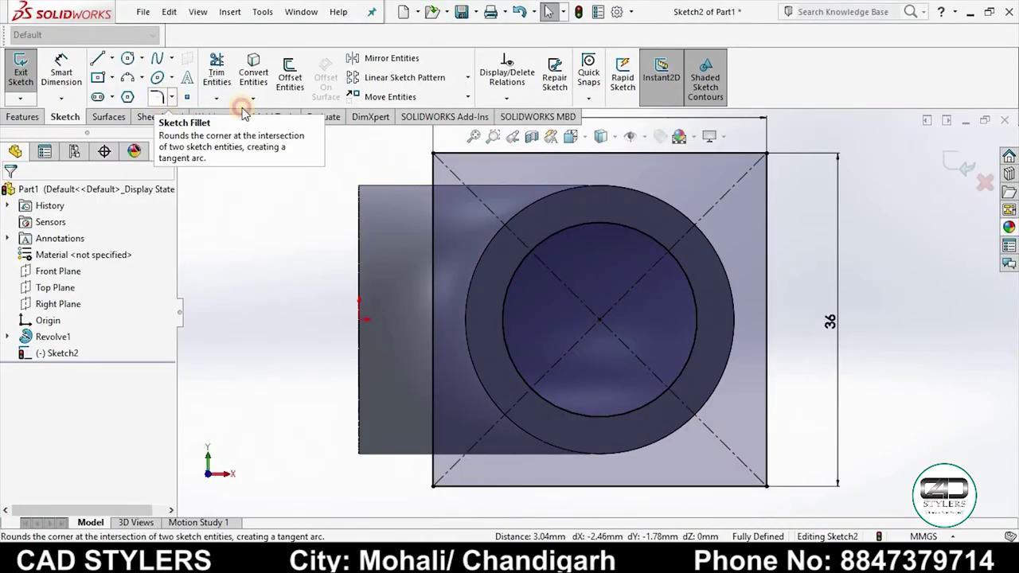
{"action": "left_click", "coordinate": [158, 97]}
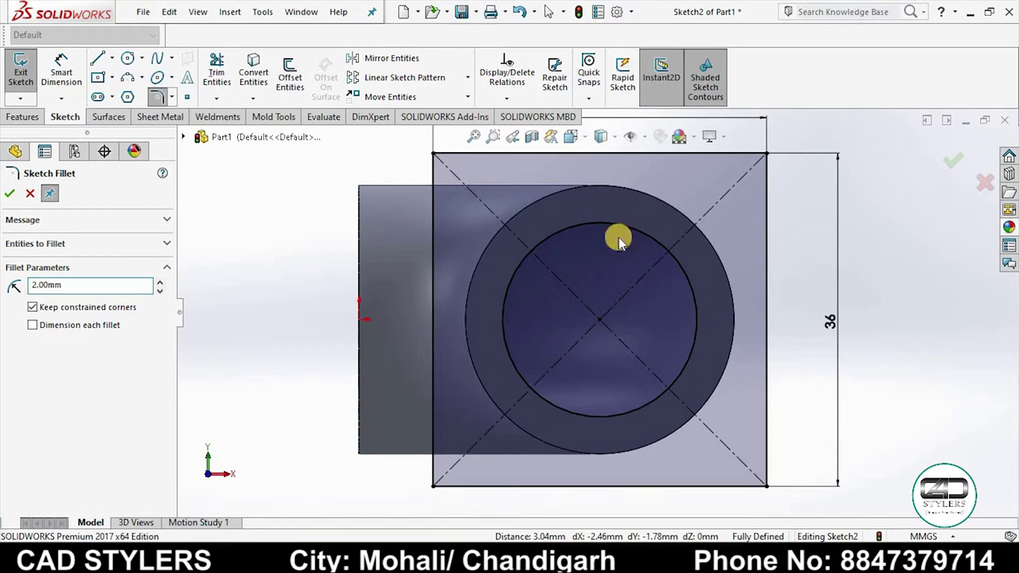
{"action": "left_click", "coordinate": [765, 153]}
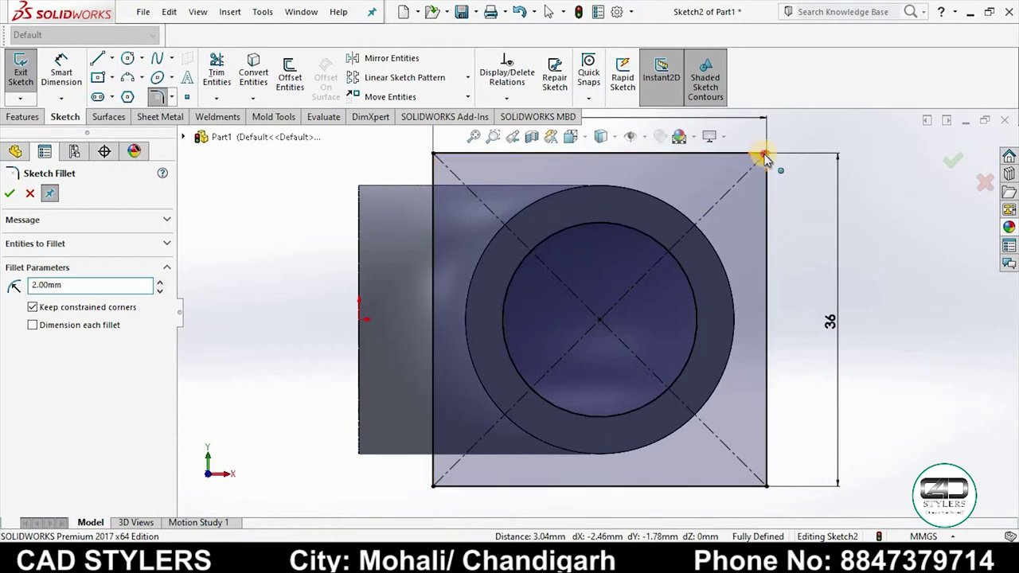
{"action": "left_click", "coordinate": [433, 155]}
{"action": "left_click", "coordinate": [433, 485]}
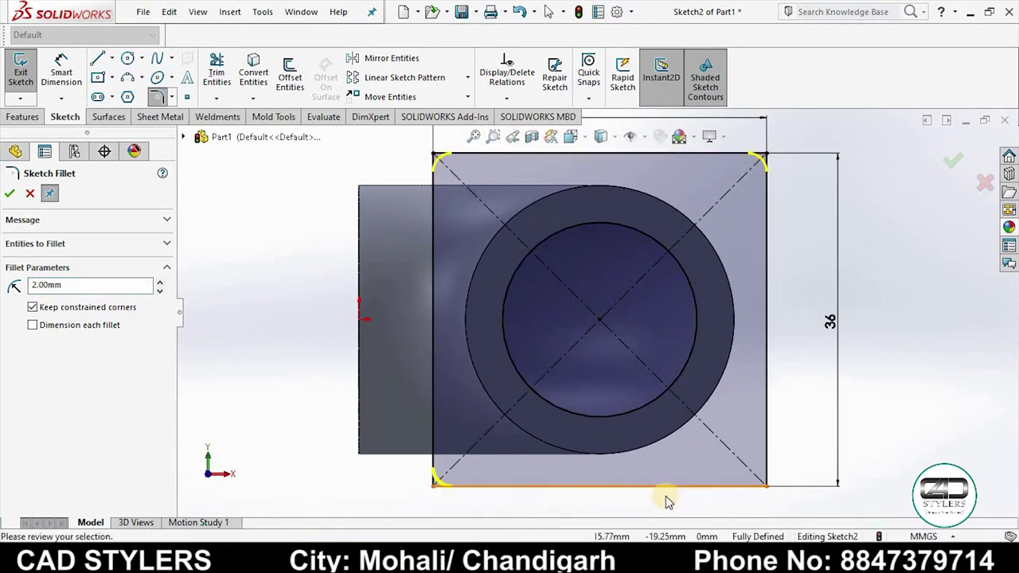
{"action": "left_click", "coordinate": [766, 486]}
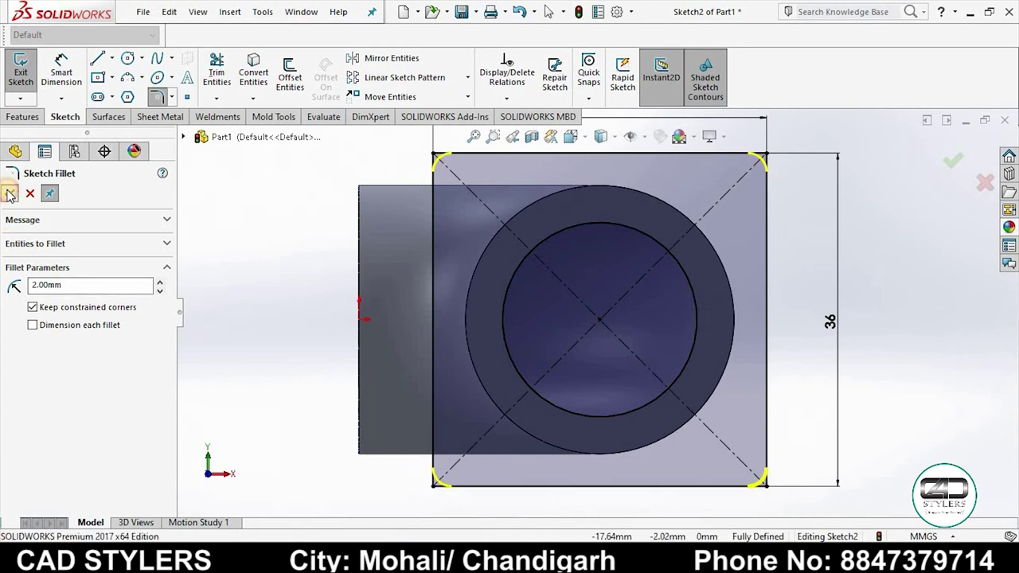
{"action": "left_click", "coordinate": [9, 194]}
Step: Exit Sketch2 and extrude it 5 mm into the square flange on the elbow's end
{"action": "key", "text": "f"}
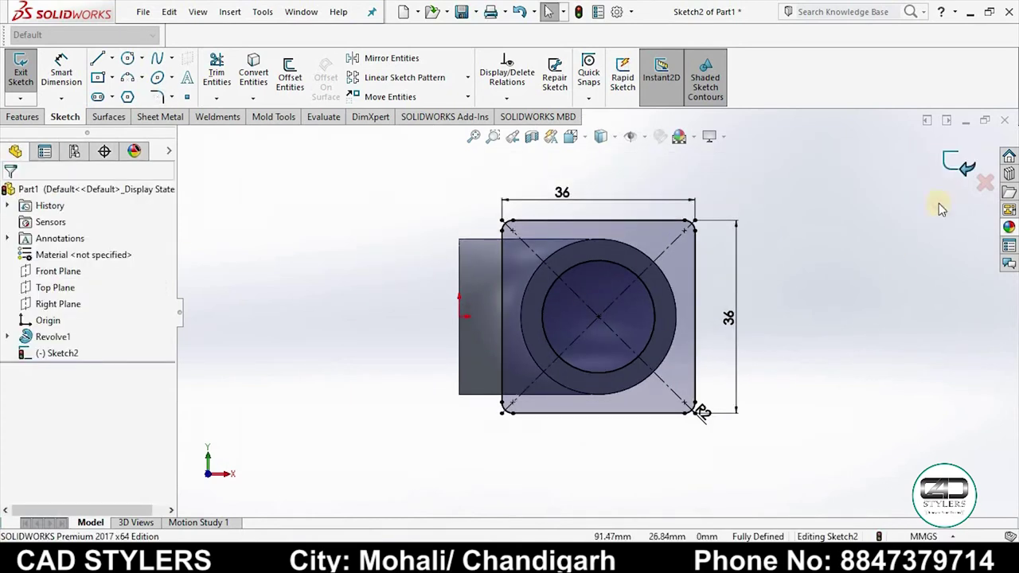
{"action": "left_click", "coordinate": [953, 160]}
{"action": "middle_click_drag", "start_coordinate": [887, 266], "coordinate": [506, 354]}
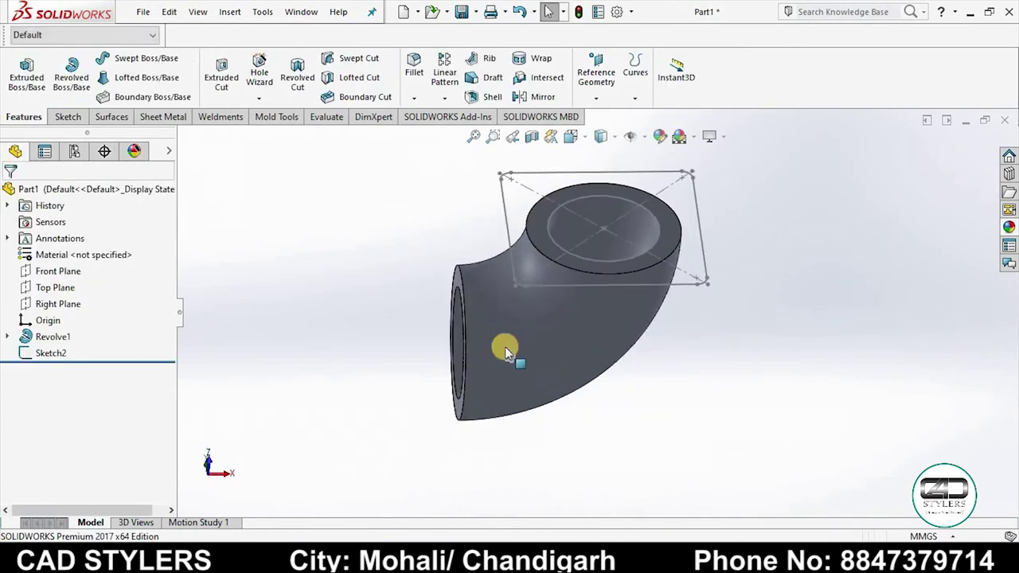
{"action": "left_click", "coordinate": [51, 353]}
{"action": "left_click", "coordinate": [26, 76]}
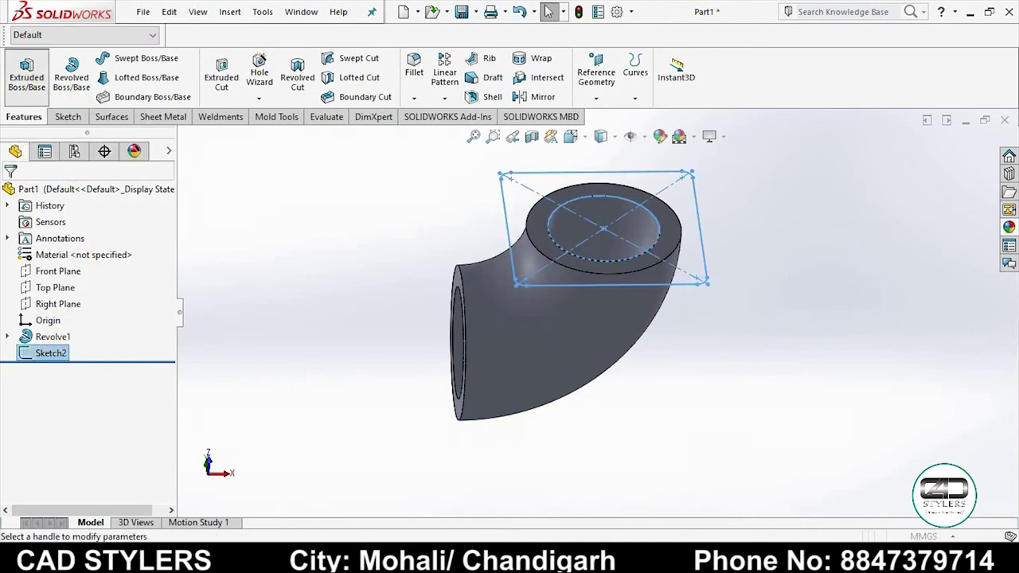
{"action": "left_click", "coordinate": [772, 470]}
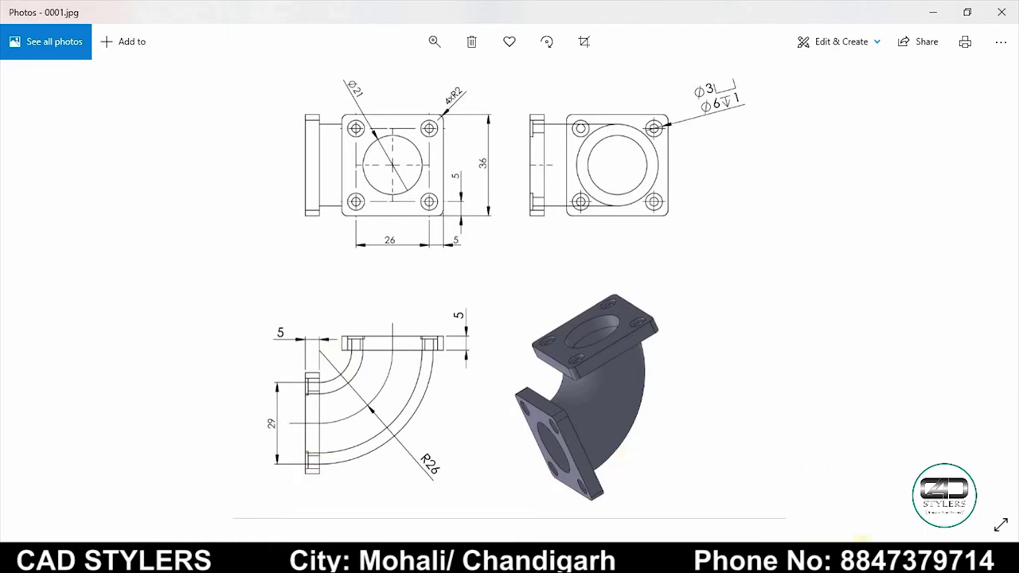
{"action": "left_click", "coordinate": [780, 478]}
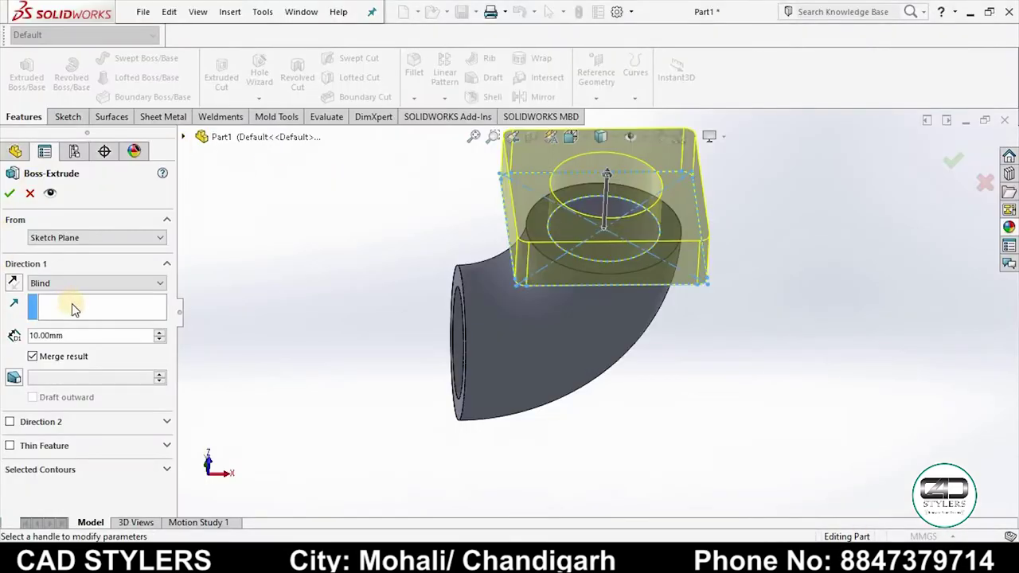
{"action": "double_click", "coordinate": [83, 335]}
{"action": "type", "text": "5"}
{"action": "key", "text": "Return"}
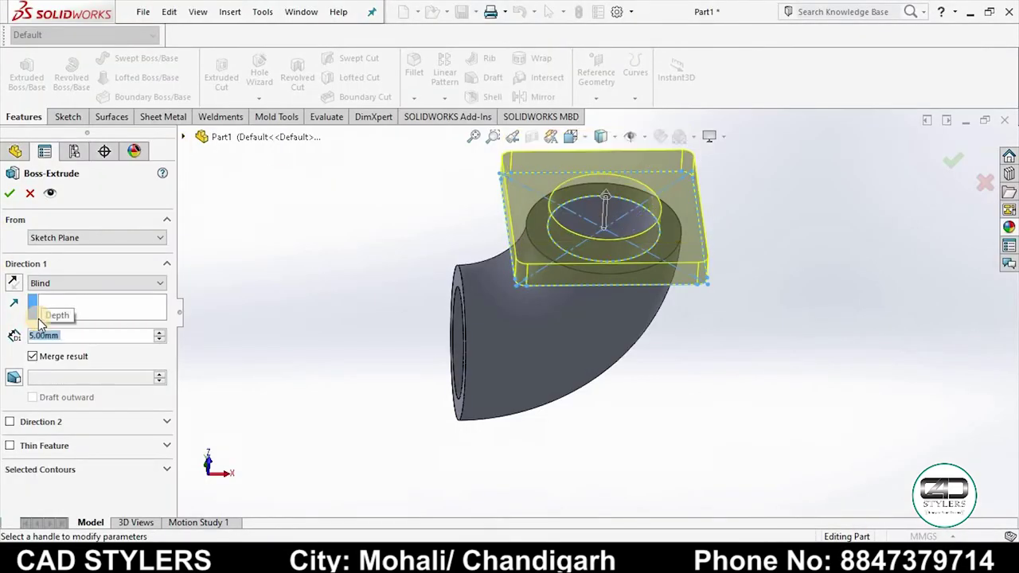
{"action": "left_click", "coordinate": [11, 195]}
{"action": "mouse_move", "coordinate": [275, 371]}
{"action": "middle_mouse_down"}
{"action": "mouse_move", "coordinate": [313, 321]}
{"action": "mouse_move", "coordinate": [377, 337]}
{"action": "mouse_move", "coordinate": [727, 345]}
{"action": "mouse_move", "coordinate": [614, 243]}
{"action": "middle_mouse_up"}
Step: Orient the view Normal To the flange's front face
{"action": "left_click", "coordinate": [629, 235]}
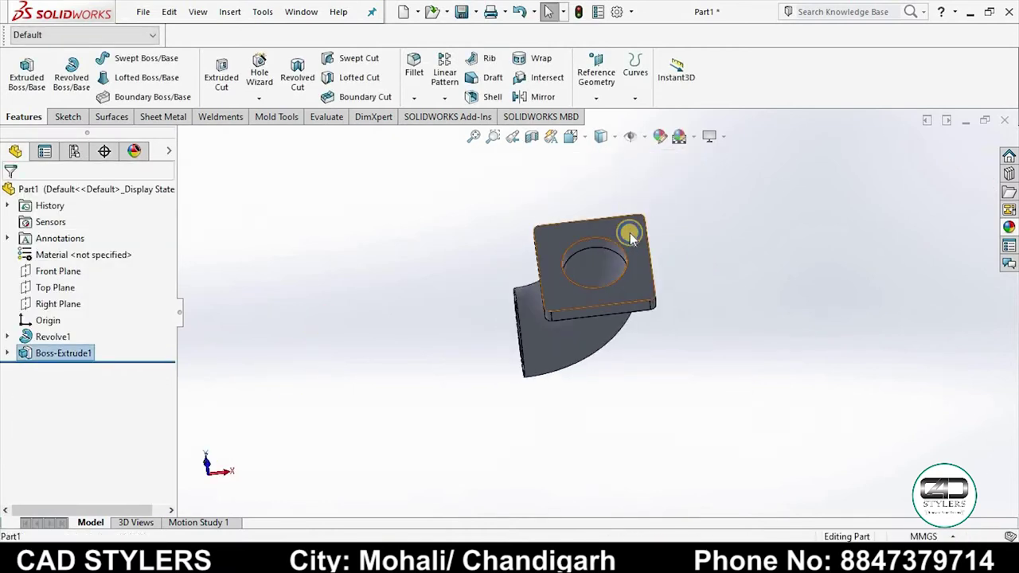
{"action": "right_click", "coordinate": [628, 234]}
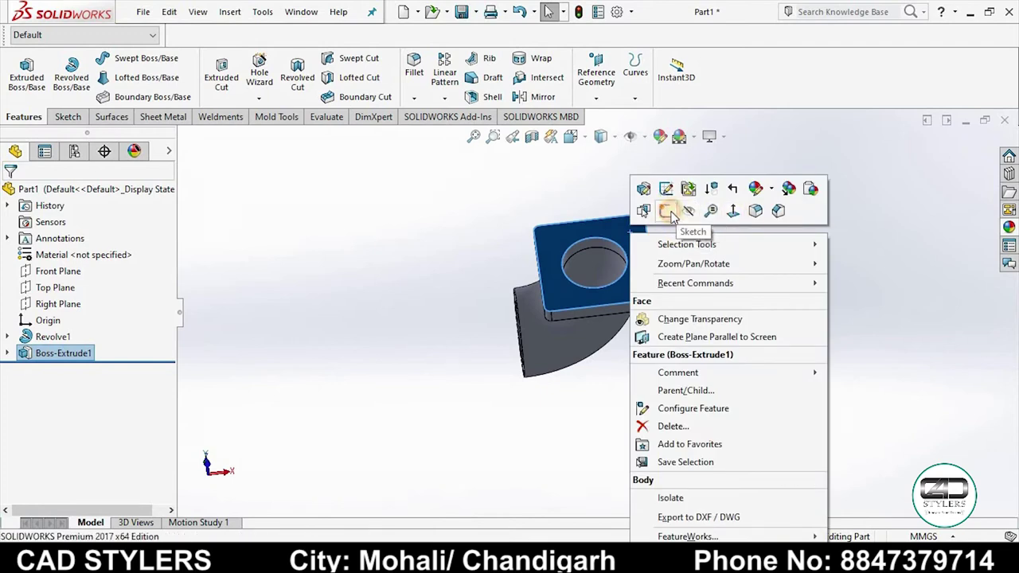
{"action": "left_click", "coordinate": [667, 211]}
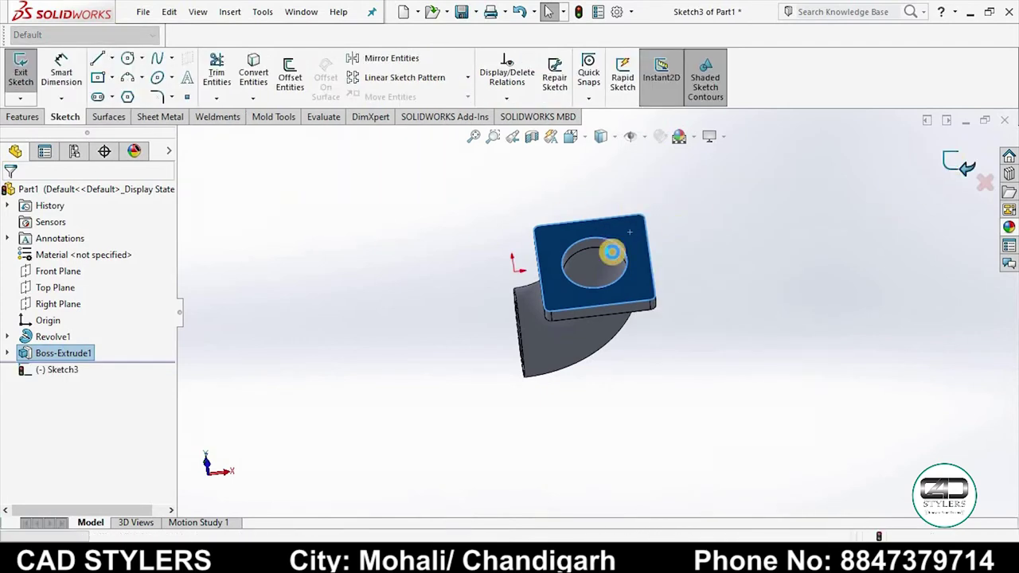
{"action": "key", "text": "ctrl+z"}
{"action": "right_click", "coordinate": [634, 268]}
{"action": "left_click", "coordinate": [730, 222]}
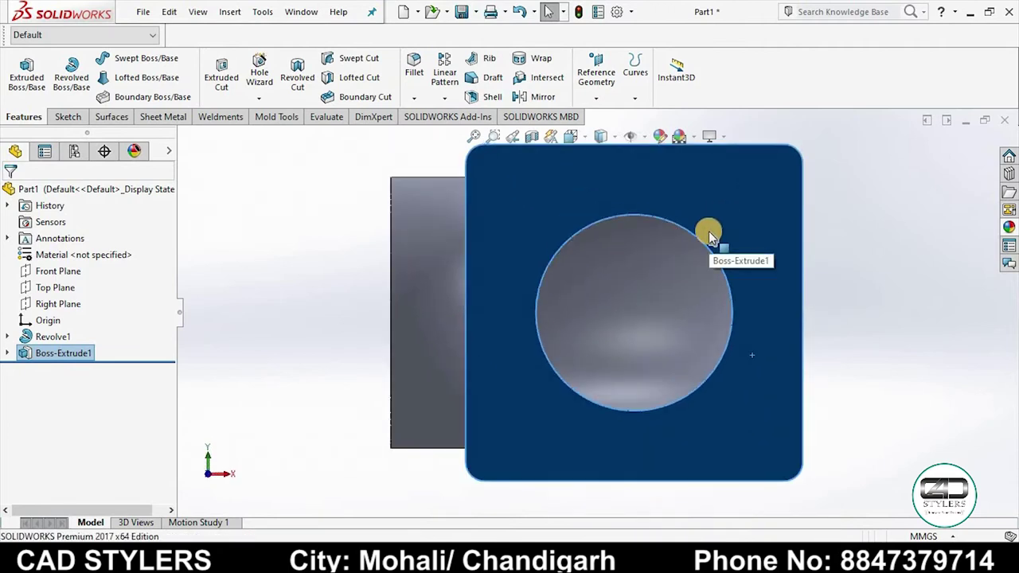
Step: In Hole Wizard, choose a C-Bored Drilled hole, Ø3 drill with Ø6 counterbore, and go to Positions
{"action": "left_click", "coordinate": [261, 73]}
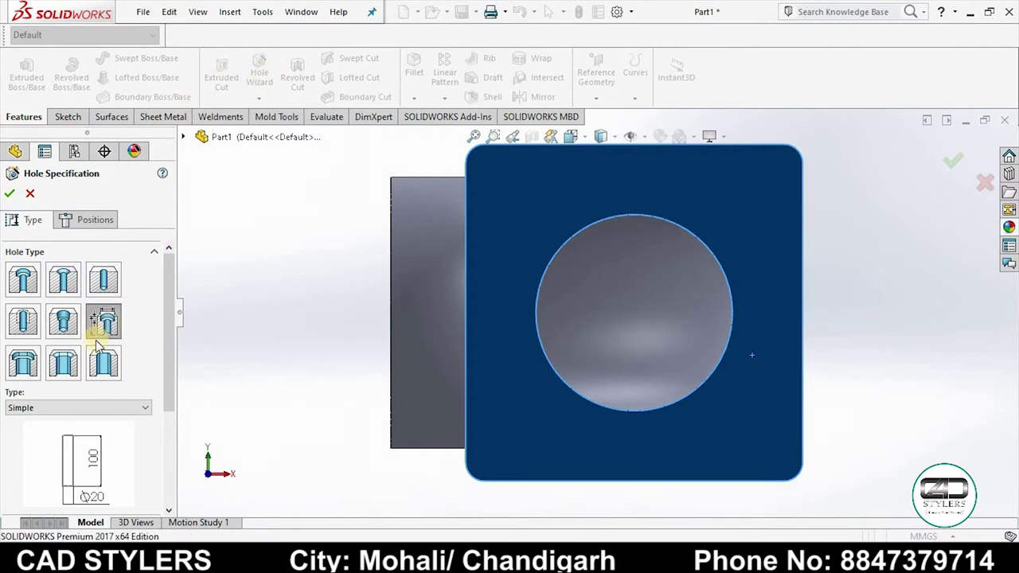
{"action": "left_click", "coordinate": [76, 407]}
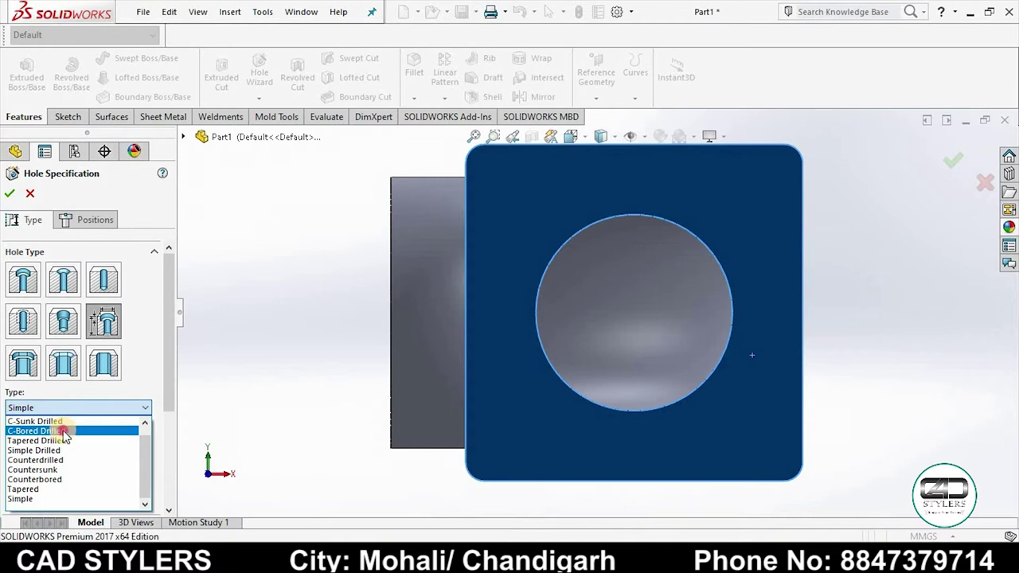
{"action": "left_click", "coordinate": [64, 433]}
{"action": "left_click_drag", "start_coordinate": [169, 365], "coordinate": [182, 427]}
{"action": "left_click", "coordinate": [704, 532]}
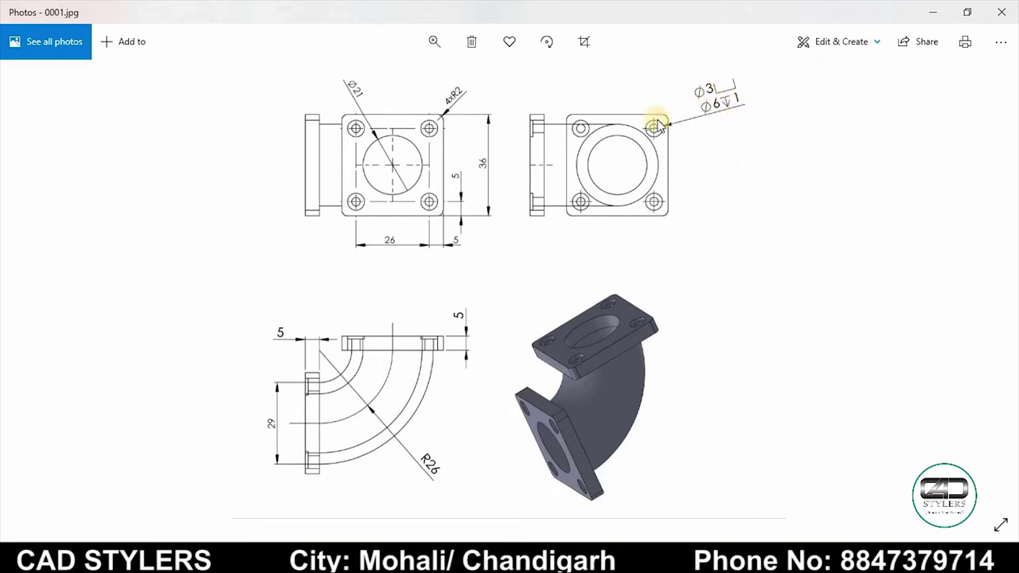
{"action": "left_click", "coordinate": [788, 557]}
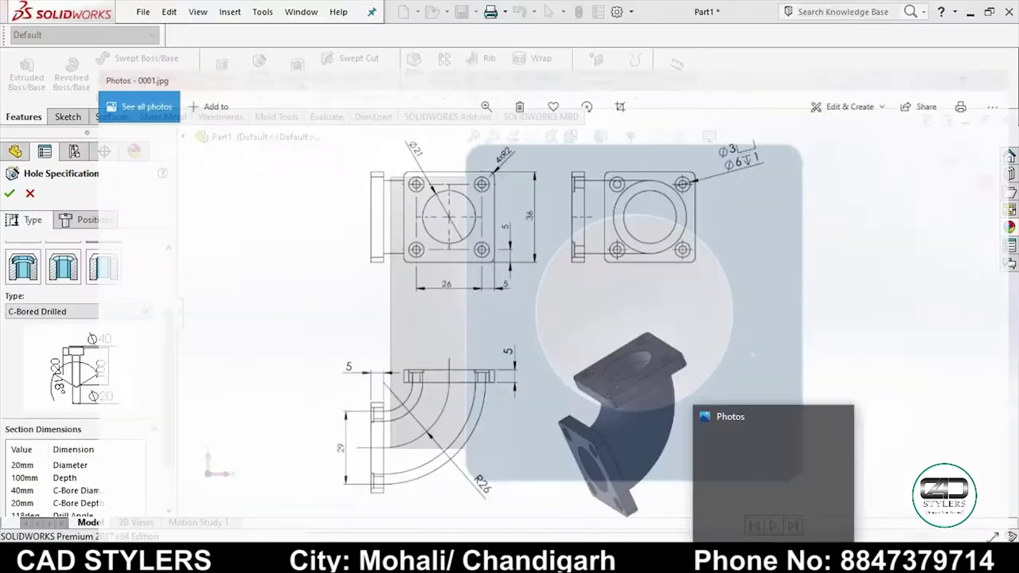
{"action": "scroll", "coordinate": [89, 307], "scroll_direction": "down", "scroll_amount": 1}
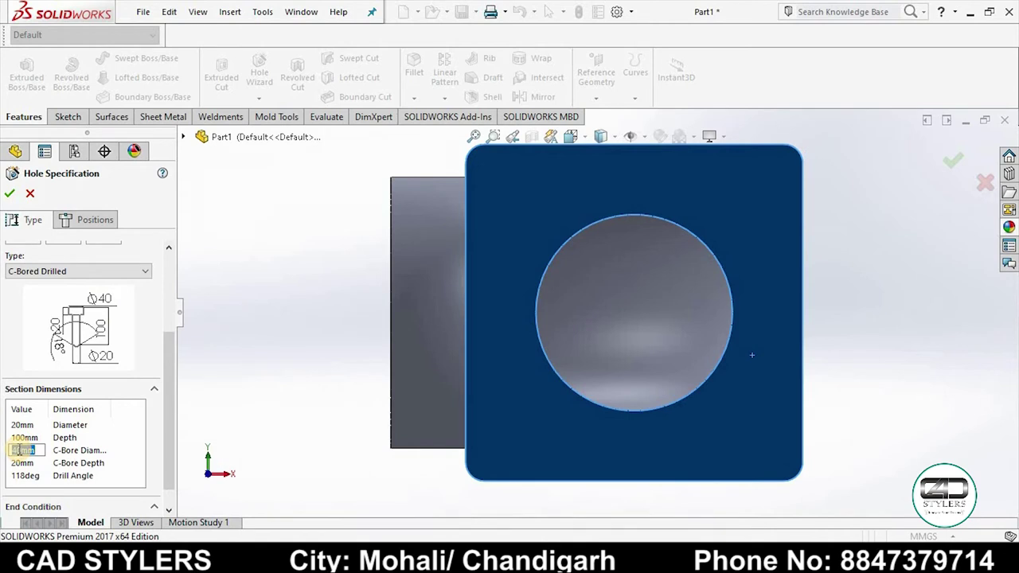
{"action": "type", "text": "6"}
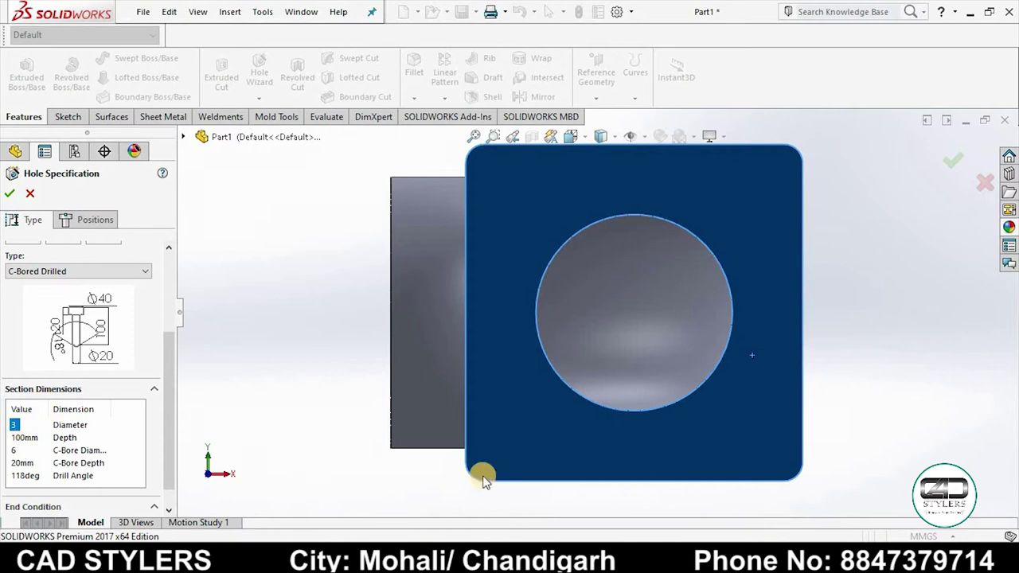
{"action": "left_click", "coordinate": [76, 220]}
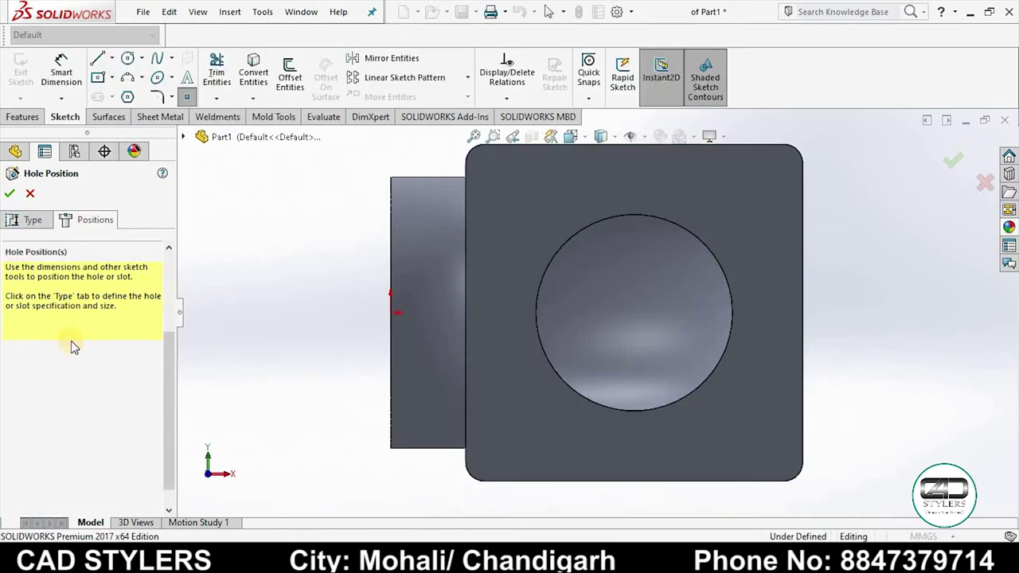
Step: Place a hole point near the flange's lower-right corner
{"action": "left_click", "coordinate": [36, 220]}
{"action": "left_click", "coordinate": [89, 220]}
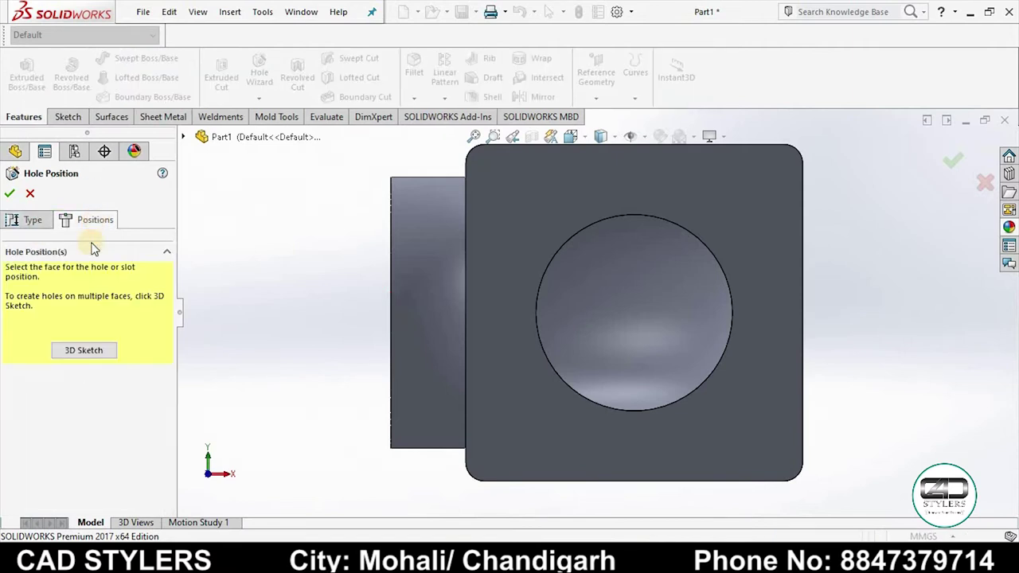
{"action": "left_click", "coordinate": [87, 351]}
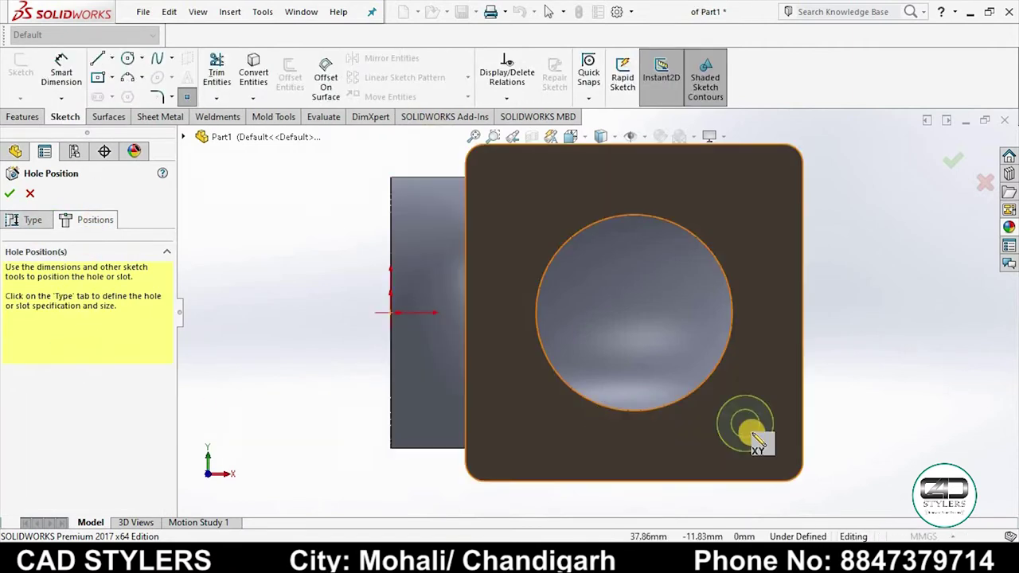
{"action": "left_click", "coordinate": [755, 436]}
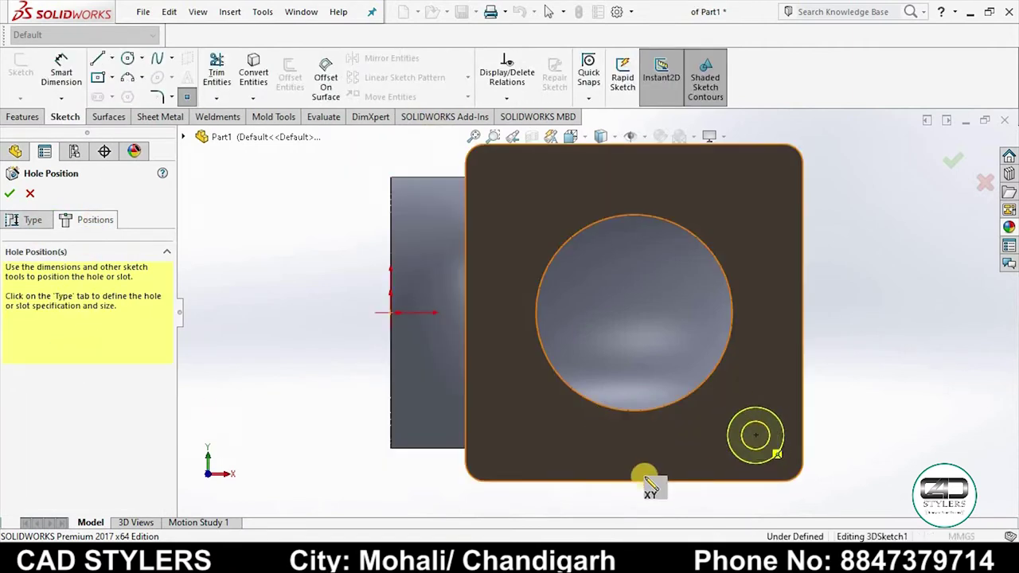
Step: Dimension the hole point 5 mm from the flange's right edge
{"action": "left_click", "coordinate": [64, 80]}
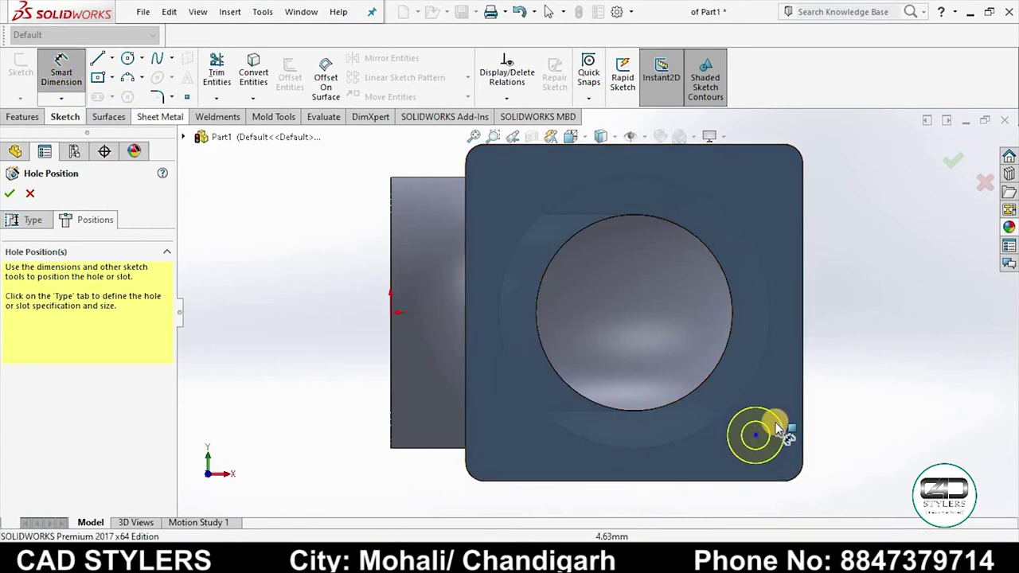
{"action": "left_click", "coordinate": [756, 434]}
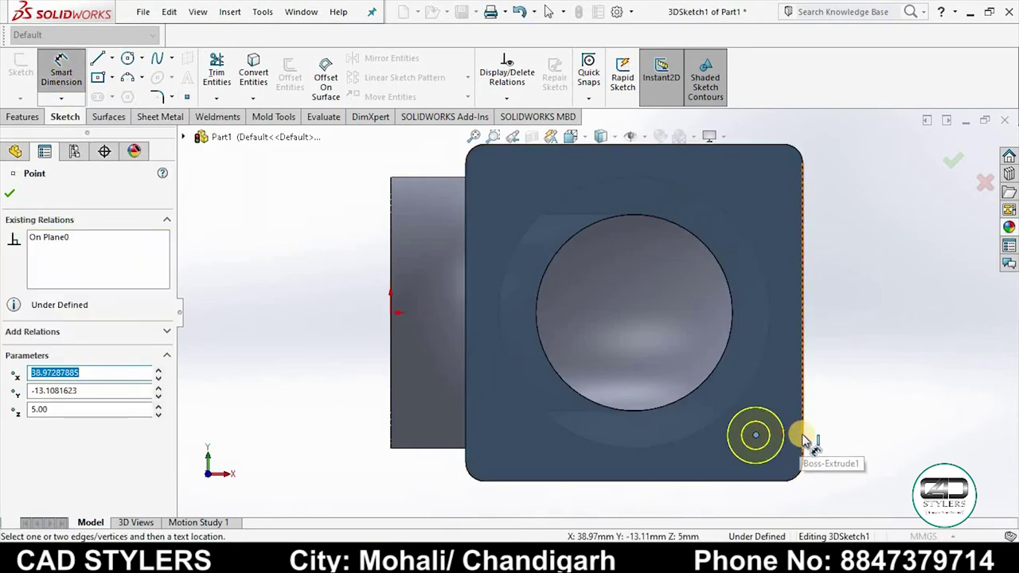
{"action": "left_click", "coordinate": [801, 443]}
{"action": "left_click", "coordinate": [773, 402]}
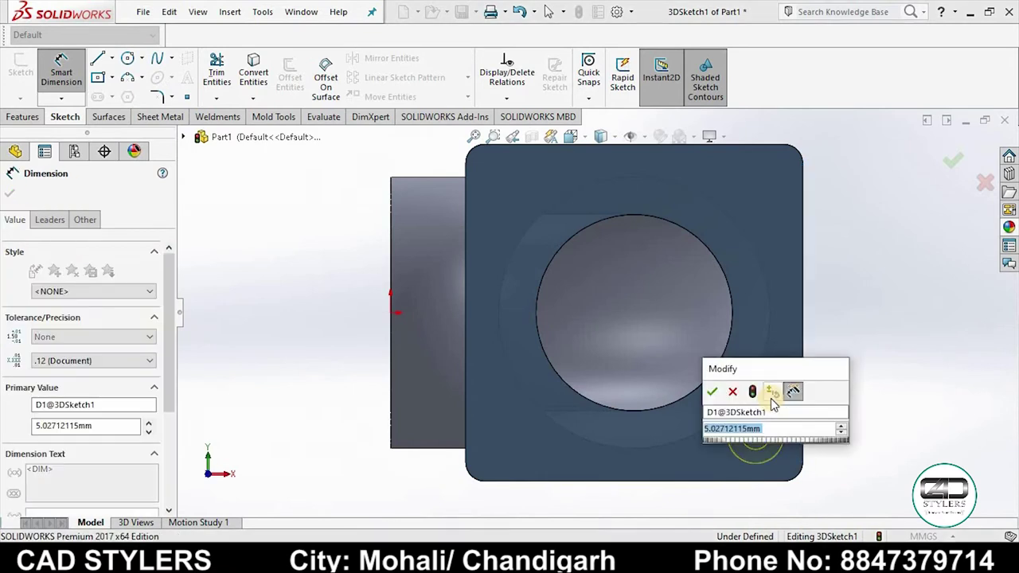
{"action": "type", "text": "5"}
{"action": "key", "text": "Return"}
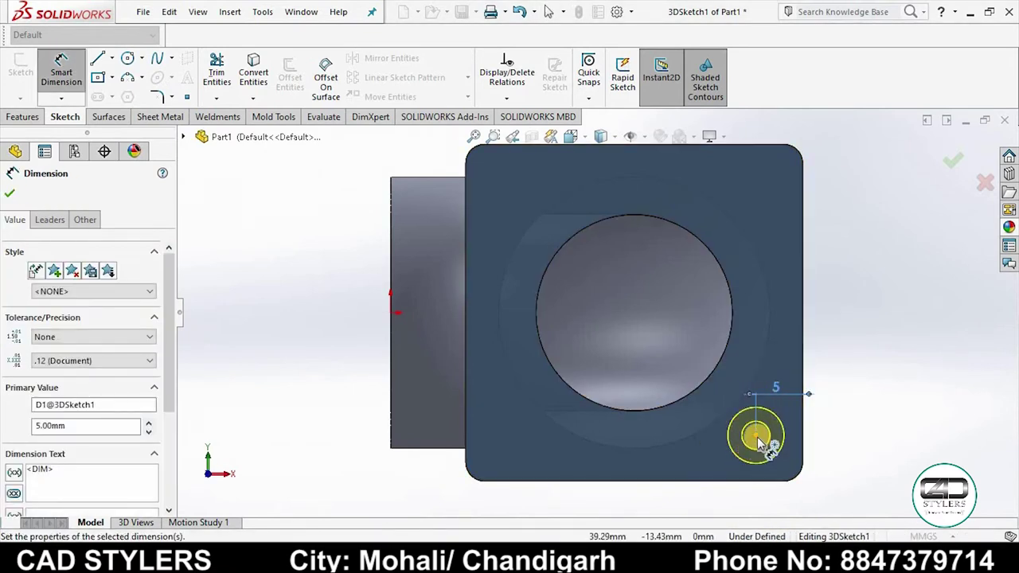
Step: Dimension the hole point 5 mm from the bottom edge and return to the Type tab
{"action": "left_click", "coordinate": [756, 436]}
{"action": "left_click", "coordinate": [755, 481]}
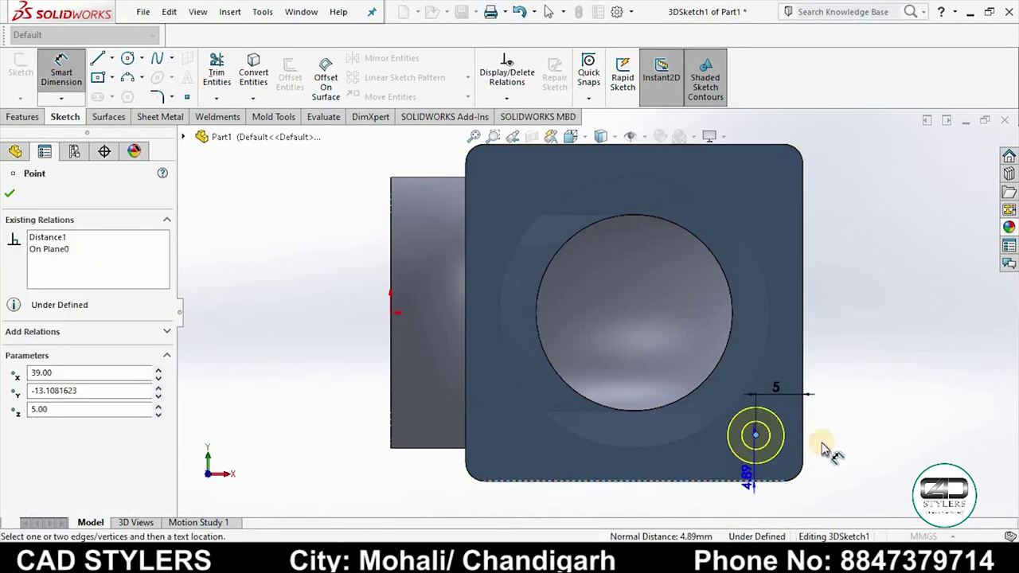
{"action": "left_click", "coordinate": [835, 454]}
{"action": "type", "text": "5"}
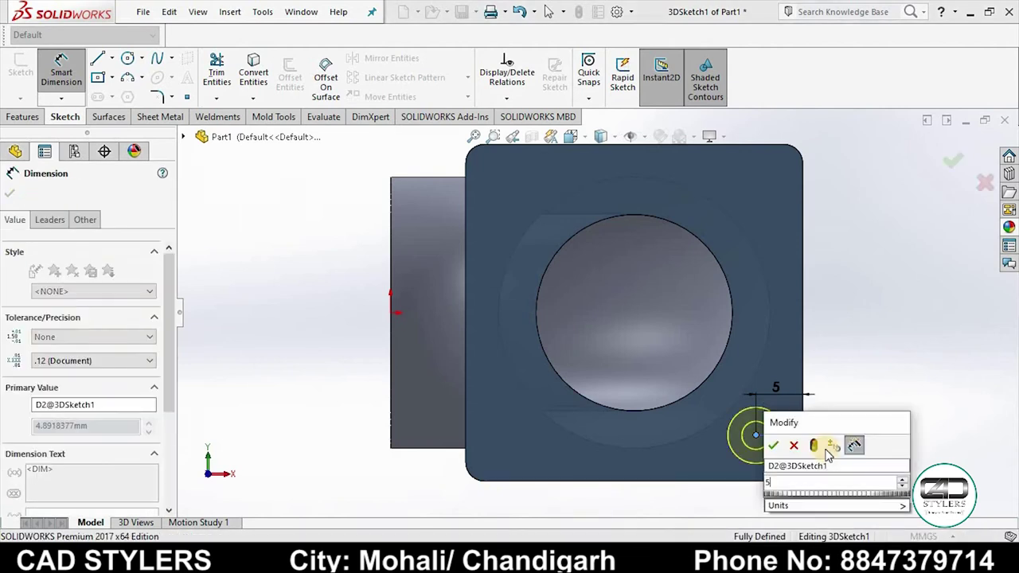
{"action": "key", "text": "Return"}
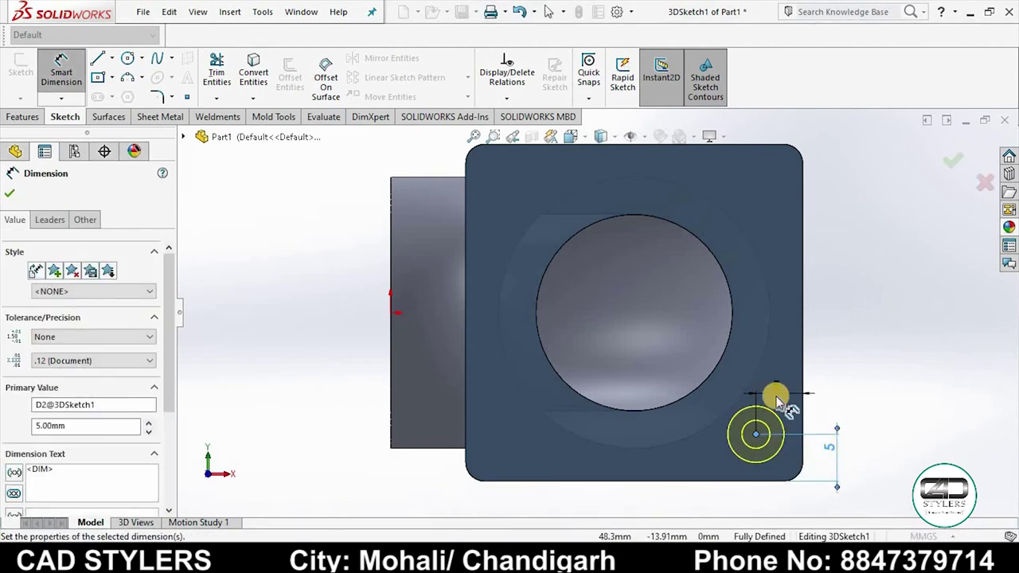
{"action": "left_click", "coordinate": [9, 193]}
{"action": "left_click", "coordinate": [28, 220]}
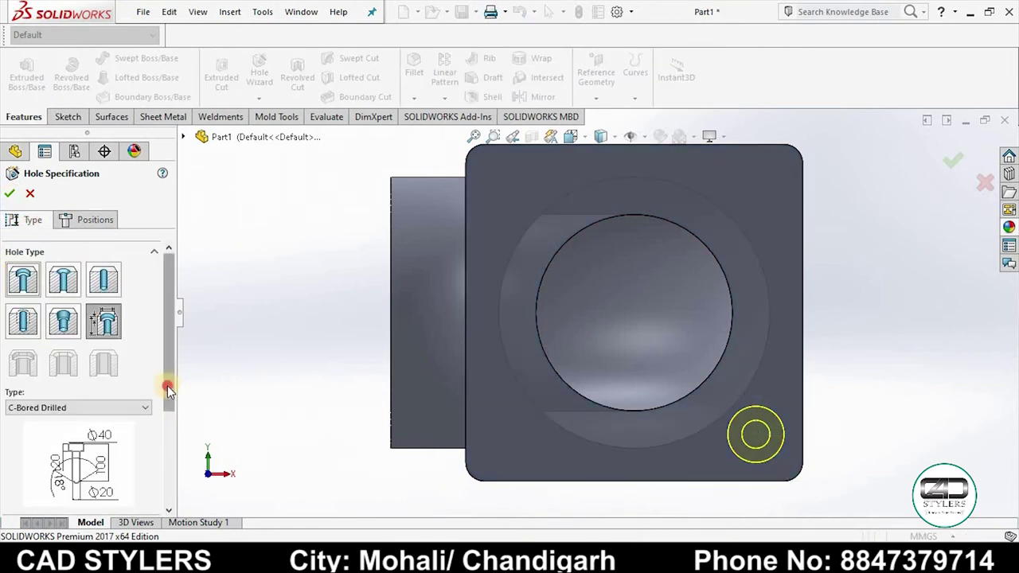
Step: Set the counterbore depth to 1 mm in the hole specification
{"action": "scroll", "coordinate": [152, 414], "scroll_direction": "down", "scroll_amount": 3}
{"action": "scroll", "coordinate": [132, 451], "scroll_direction": "down", "scroll_amount": 2}
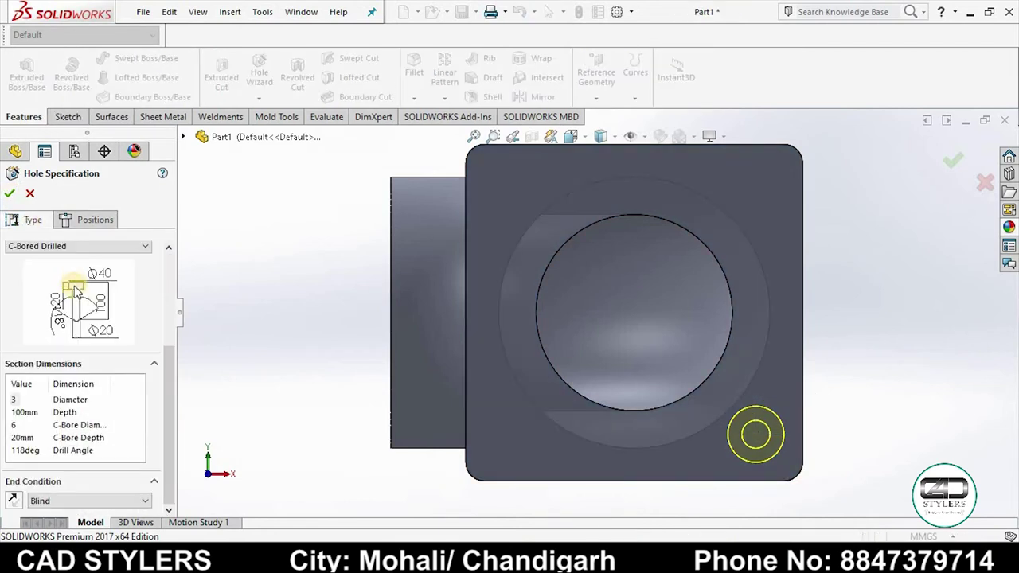
{"action": "left_click", "coordinate": [28, 437]}
{"action": "type", "text": "1"}
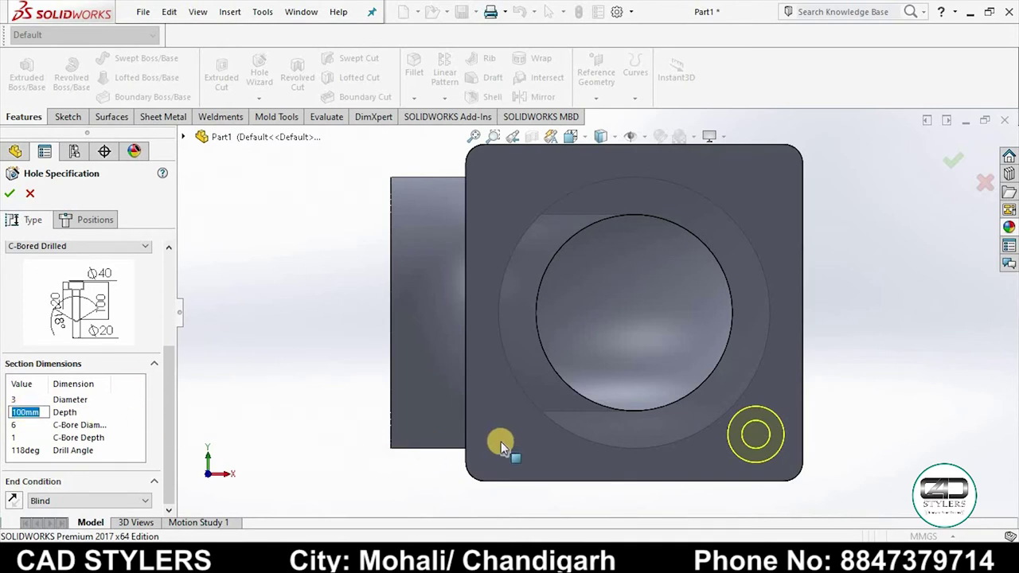
{"action": "mouse_move", "coordinate": [512, 391]}
{"action": "middle_mouse_down"}
{"action": "mouse_move", "coordinate": [541, 335]}
{"action": "mouse_move", "coordinate": [509, 371]}
{"action": "middle_mouse_up"}
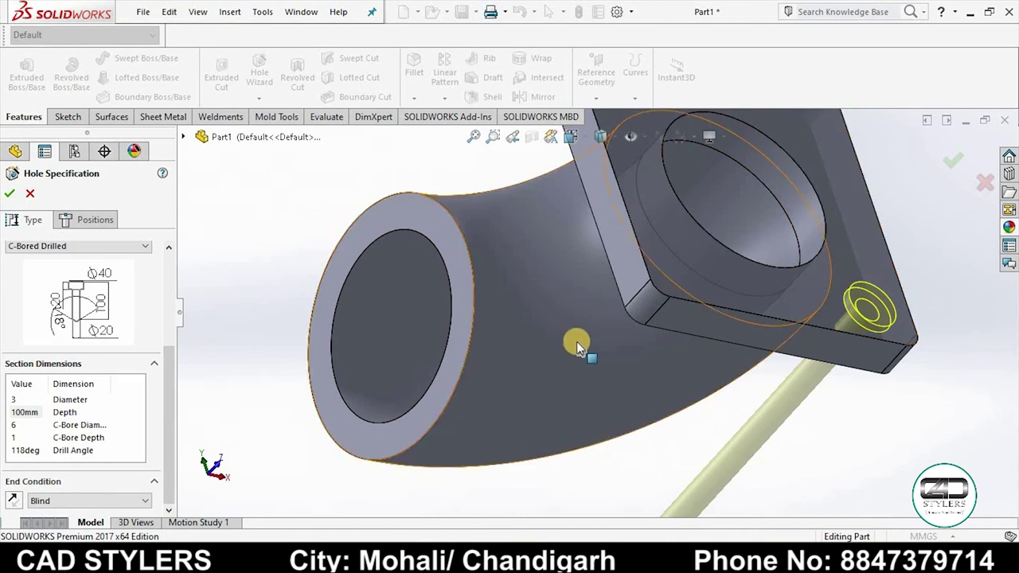
{"action": "scroll", "coordinate": [616, 389], "scroll_direction": "up", "scroll_amount": 2}
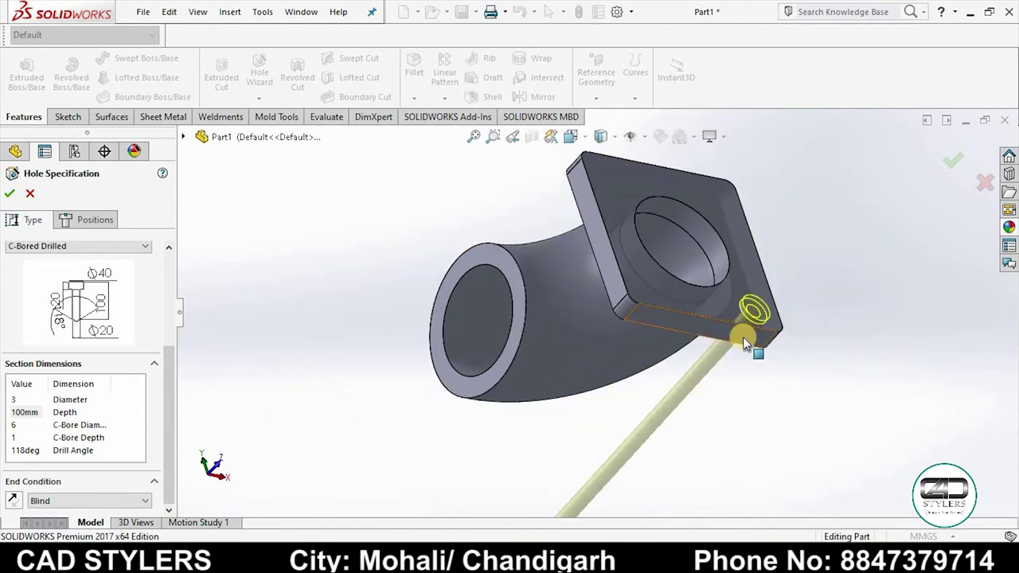
{"action": "scroll", "coordinate": [740, 326], "scroll_direction": "down", "scroll_amount": 3}
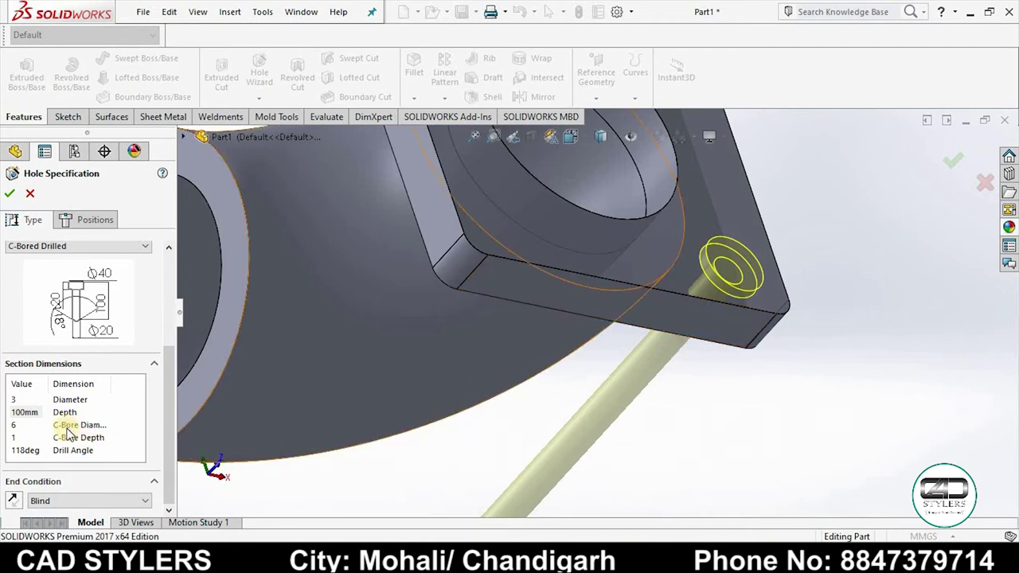
Step: Set the hole depth to 6 mm and create Hole1
{"action": "left_click", "coordinate": [24, 413]}
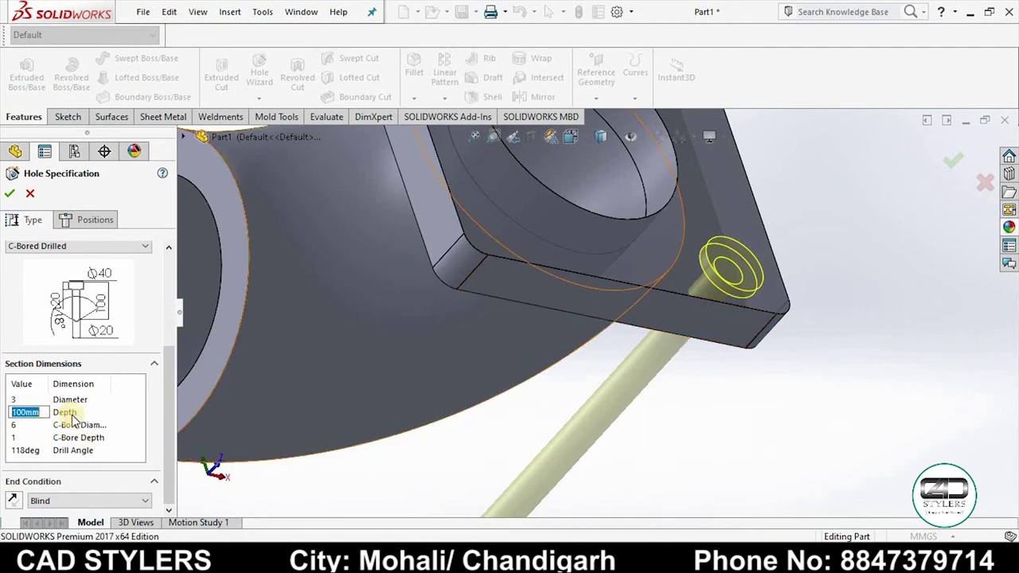
{"action": "type", "text": "6"}
{"action": "key", "text": "Return"}
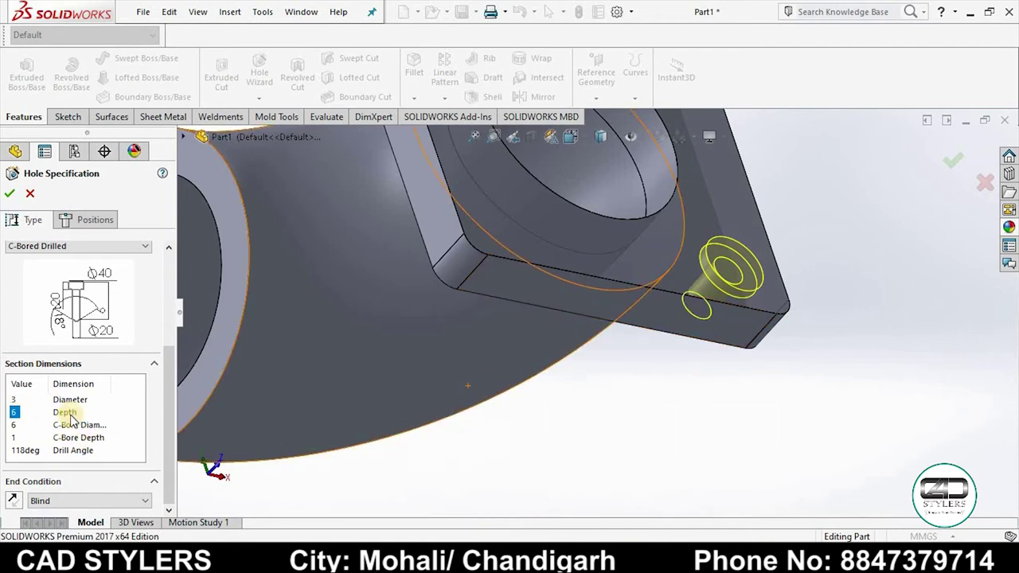
{"action": "left_click", "coordinate": [12, 196]}
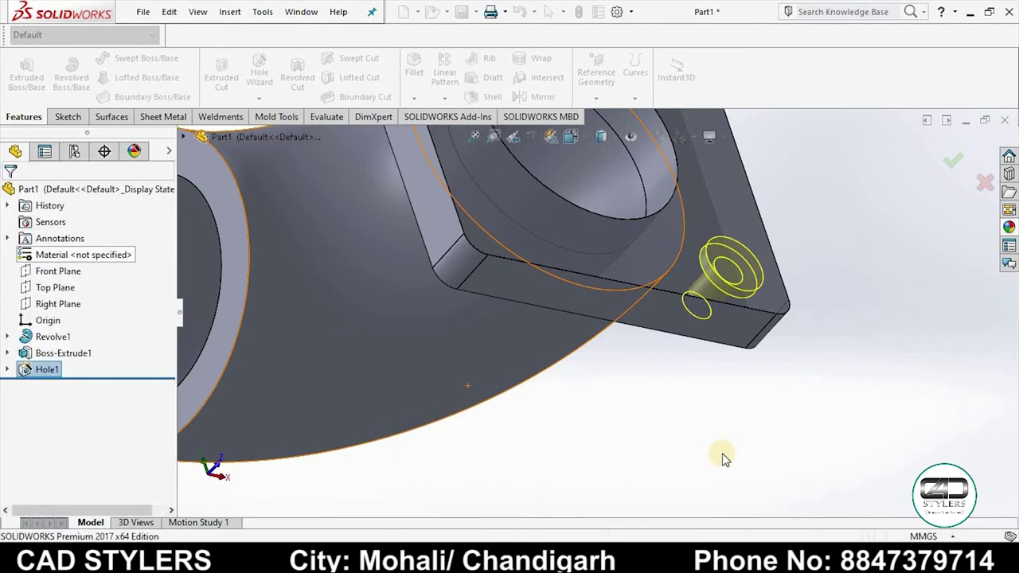
{"action": "mouse_move", "coordinate": [724, 454]}
{"action": "middle_mouse_down"}
{"action": "mouse_move", "coordinate": [783, 261]}
{"action": "mouse_move", "coordinate": [772, 432]}
{"action": "mouse_move", "coordinate": [733, 385]}
{"action": "middle_mouse_up"}
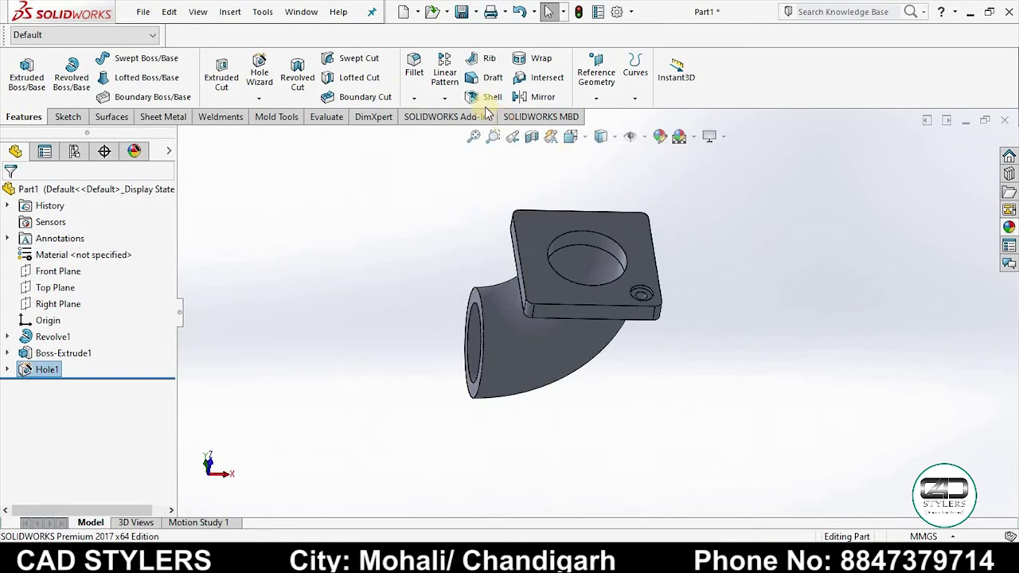
Step: Start a linear pattern of Hole1 along the flange's vertical edge with 26 mm spacing
{"action": "left_click", "coordinate": [444, 77]}
{"action": "scroll", "coordinate": [720, 292], "scroll_direction": "down", "scroll_amount": 2}
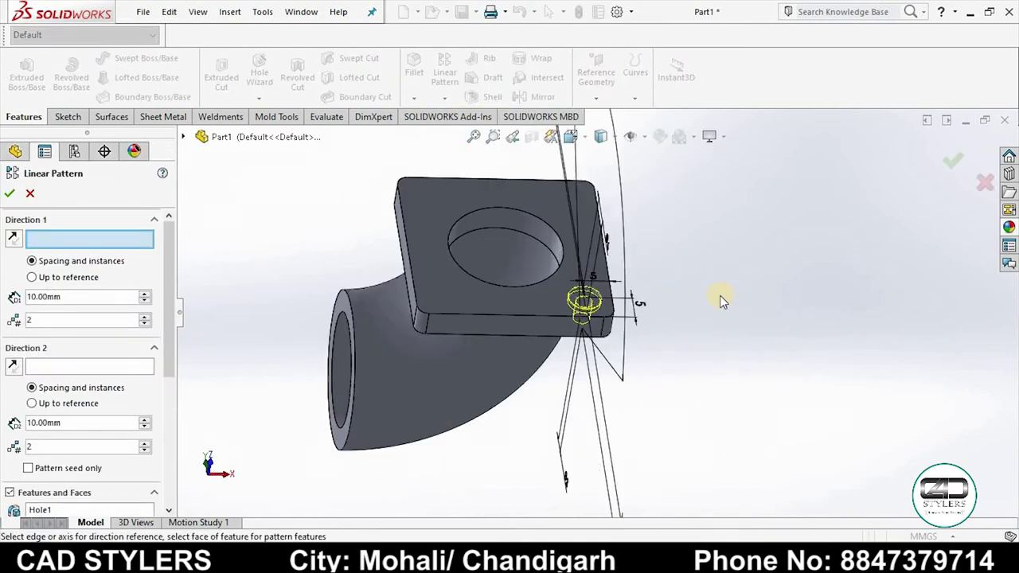
{"action": "scroll", "coordinate": [719, 292], "scroll_direction": "down", "scroll_amount": 2}
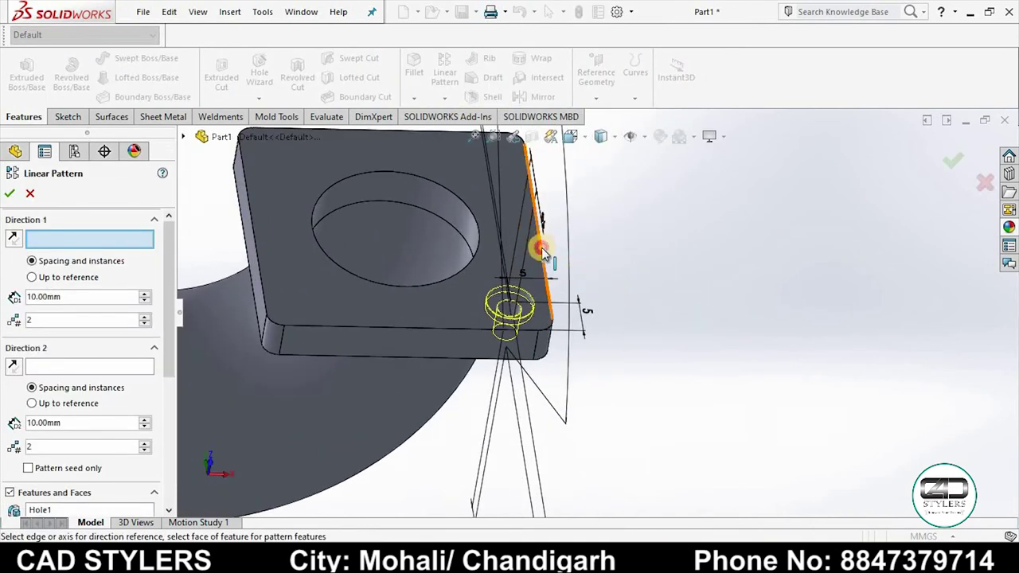
{"action": "left_click", "coordinate": [542, 242]}
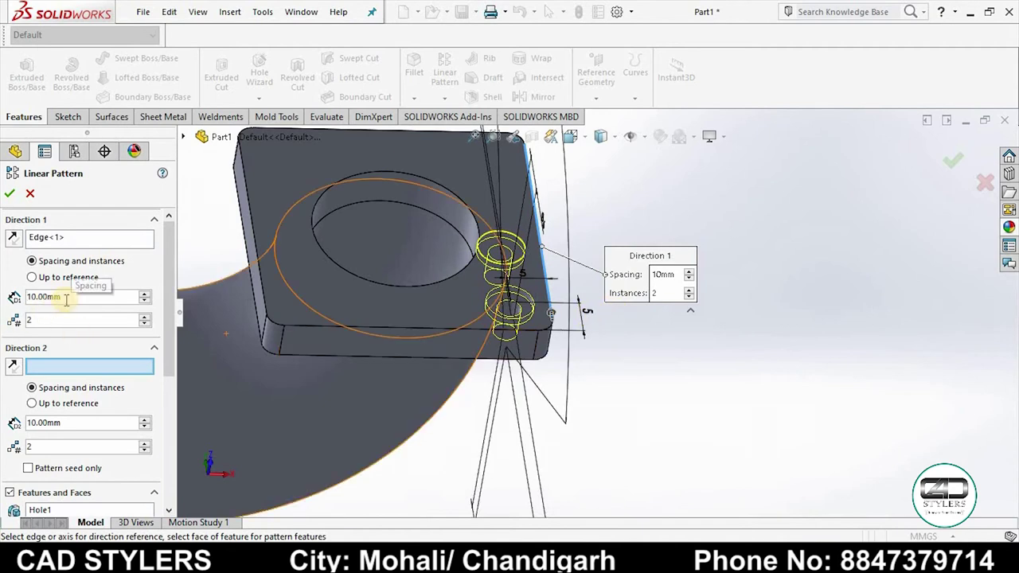
{"action": "left_click_drag", "start_coordinate": [66, 299], "coordinate": [10, 301]}
{"action": "type", "text": "26"}
{"action": "key", "text": "Return"}
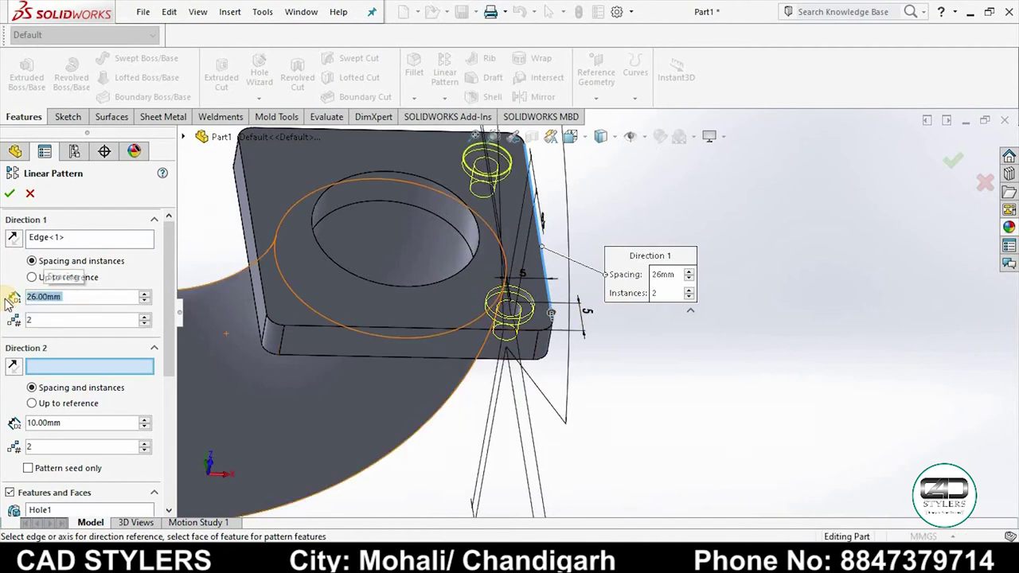
Step: After checking the reference drawing, add a second direction along the reversed bottom edge at 26 mm
{"action": "left_click", "coordinate": [772, 478]}
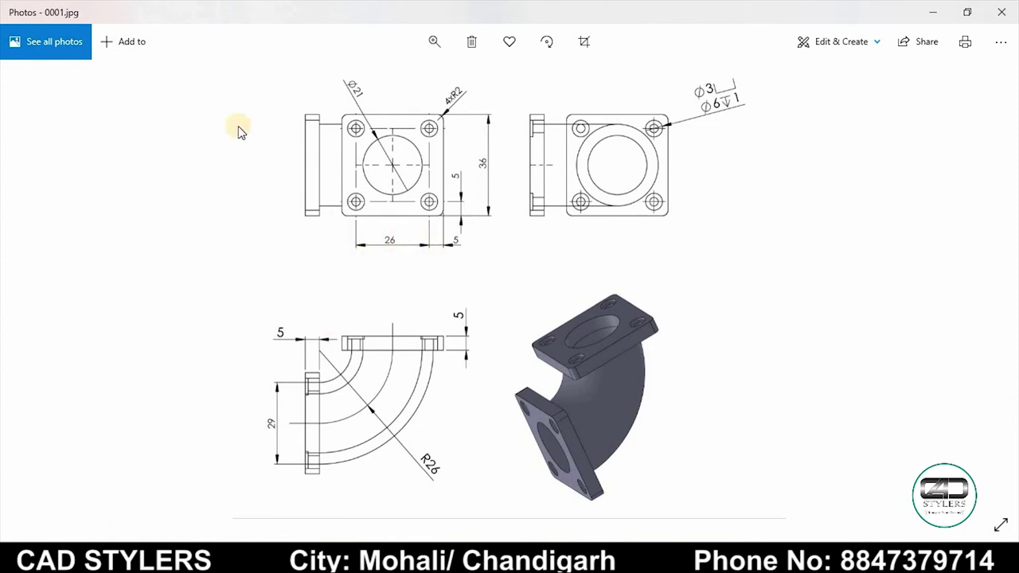
{"action": "left_click", "coordinate": [933, 12]}
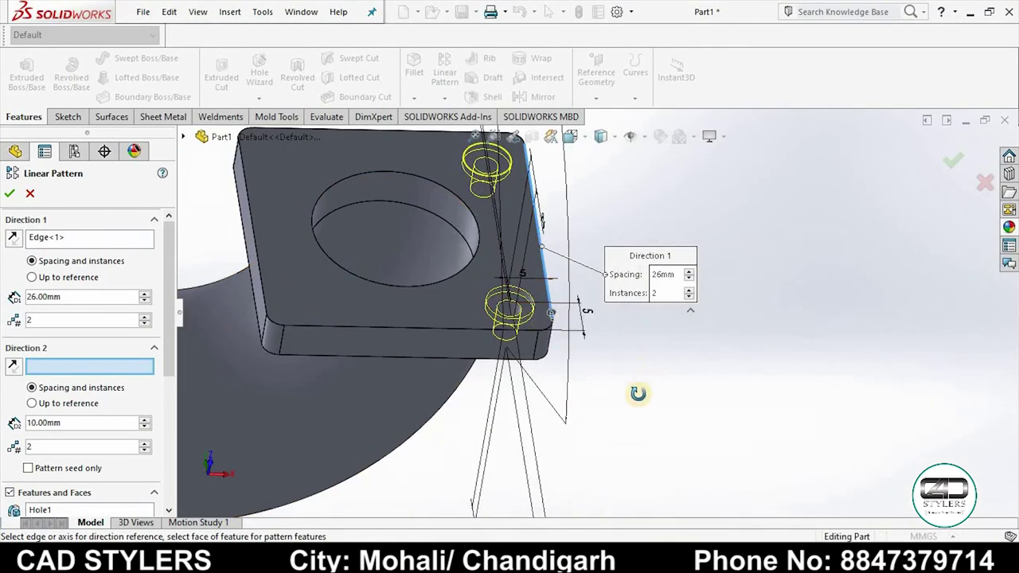
{"action": "middle_click_drag", "start_coordinate": [636, 393], "coordinate": [643, 432]}
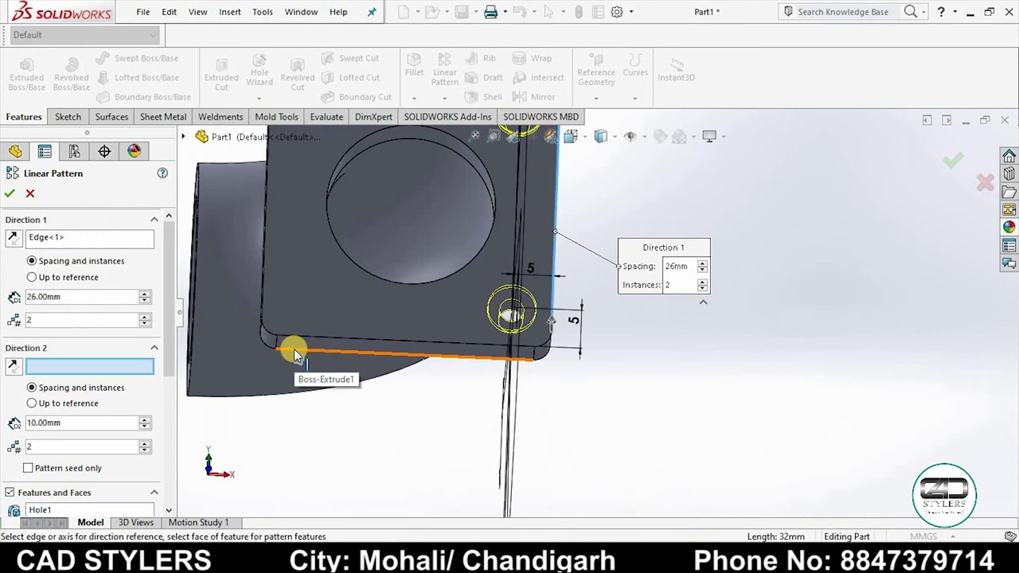
{"action": "scroll", "coordinate": [135, 412], "scroll_direction": "down", "scroll_amount": 3}
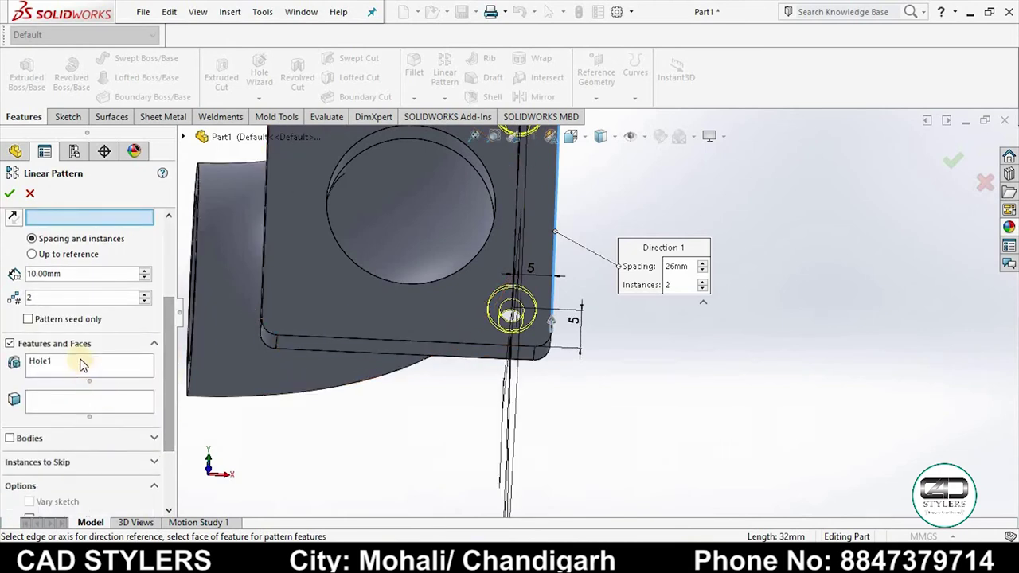
{"action": "left_click", "coordinate": [392, 342]}
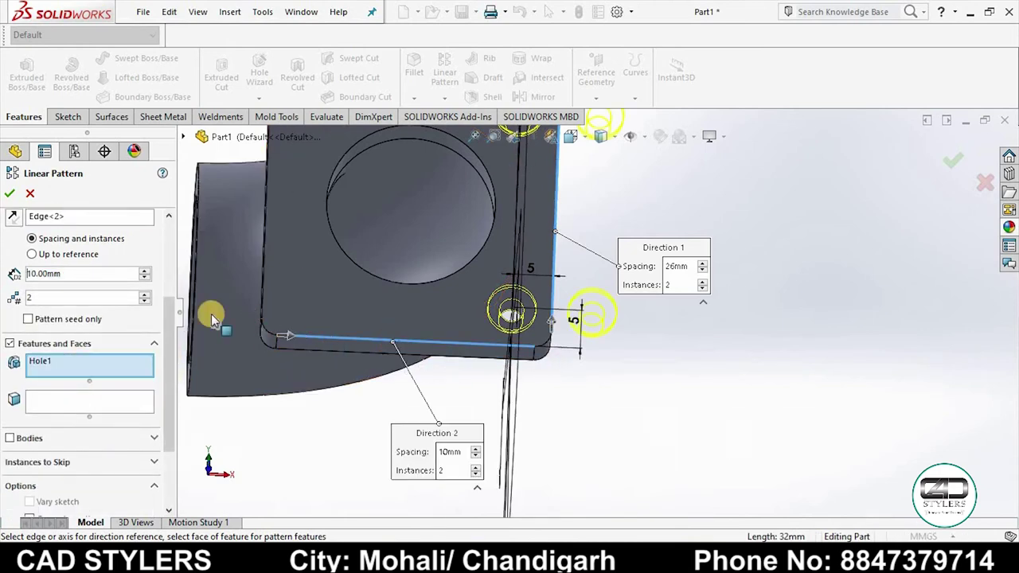
{"action": "left_click", "coordinate": [12, 218]}
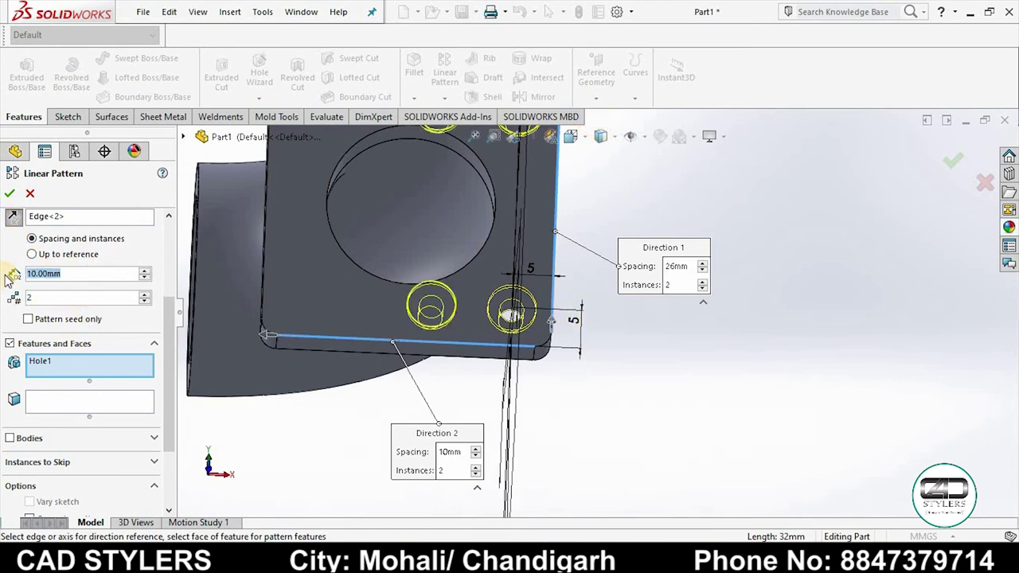
{"action": "type", "text": "26"}
{"action": "key", "text": "Return"}
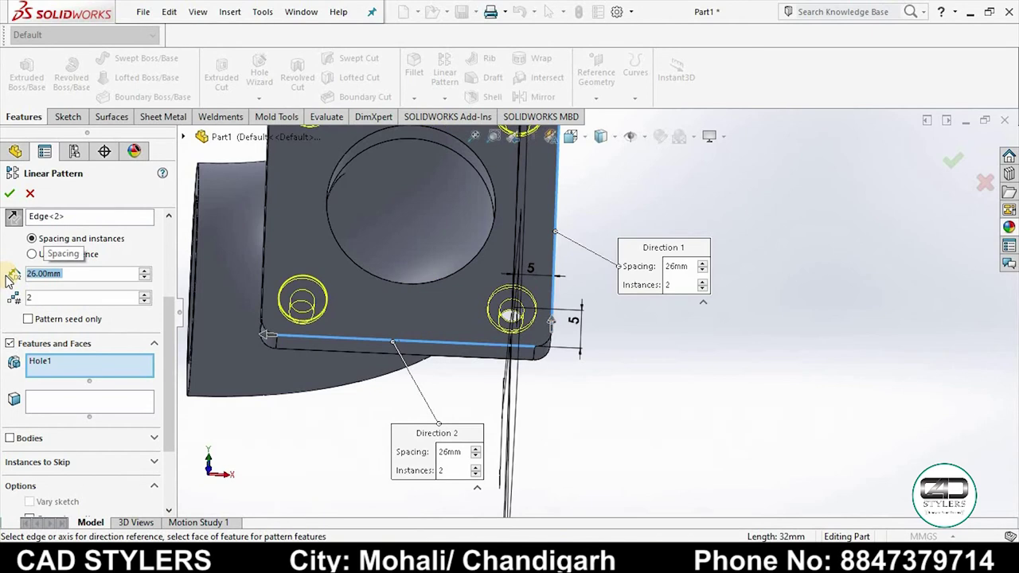
{"action": "key", "text": "Return"}
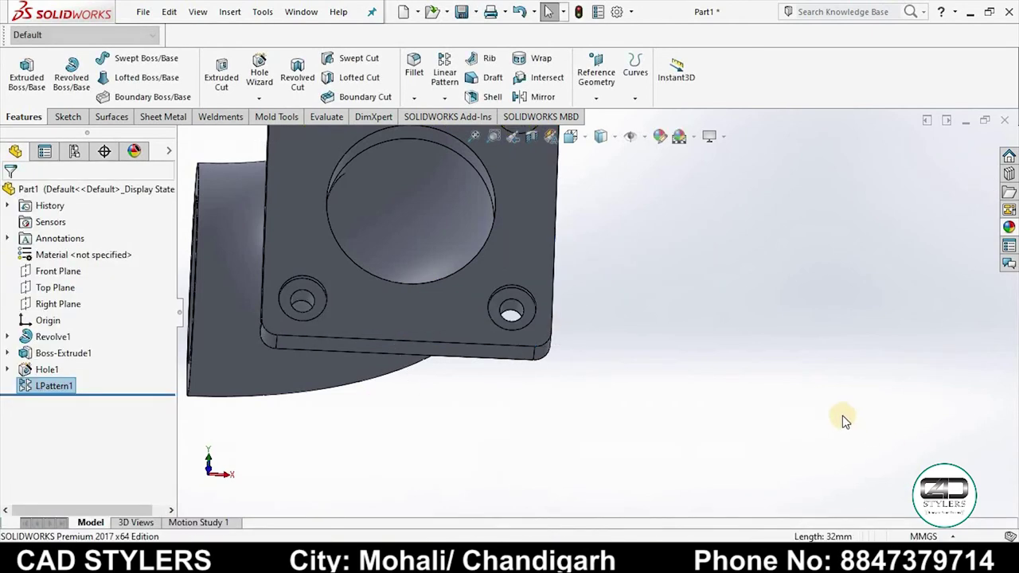
{"action": "scroll", "coordinate": [843, 416], "scroll_direction": "up", "scroll_amount": 5}
{"action": "mouse_move", "coordinate": [773, 398]}
{"action": "middle_mouse_down"}
{"action": "mouse_move", "coordinate": [836, 287]}
{"action": "mouse_move", "coordinate": [740, 345]}
{"action": "mouse_move", "coordinate": [820, 271]}
{"action": "mouse_move", "coordinate": [750, 352]}
{"action": "mouse_move", "coordinate": [539, 422]}
{"action": "mouse_move", "coordinate": [653, 268]}
{"action": "mouse_move", "coordinate": [617, 305]}
{"action": "mouse_move", "coordinate": [421, 307]}
{"action": "middle_mouse_up"}
{"action": "scroll", "coordinate": [618, 305], "scroll_direction": "down", "scroll_amount": 2}
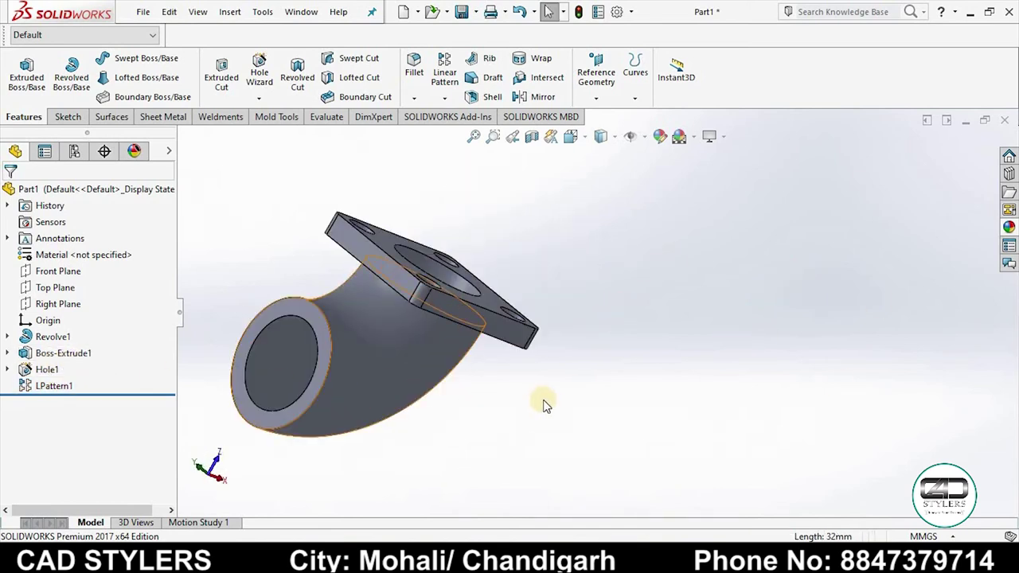
{"action": "mouse_move", "coordinate": [545, 404]}
{"action": "middle_mouse_down"}
{"action": "mouse_move", "coordinate": [507, 398]}
{"action": "mouse_move", "coordinate": [428, 330]}
{"action": "middle_mouse_up"}
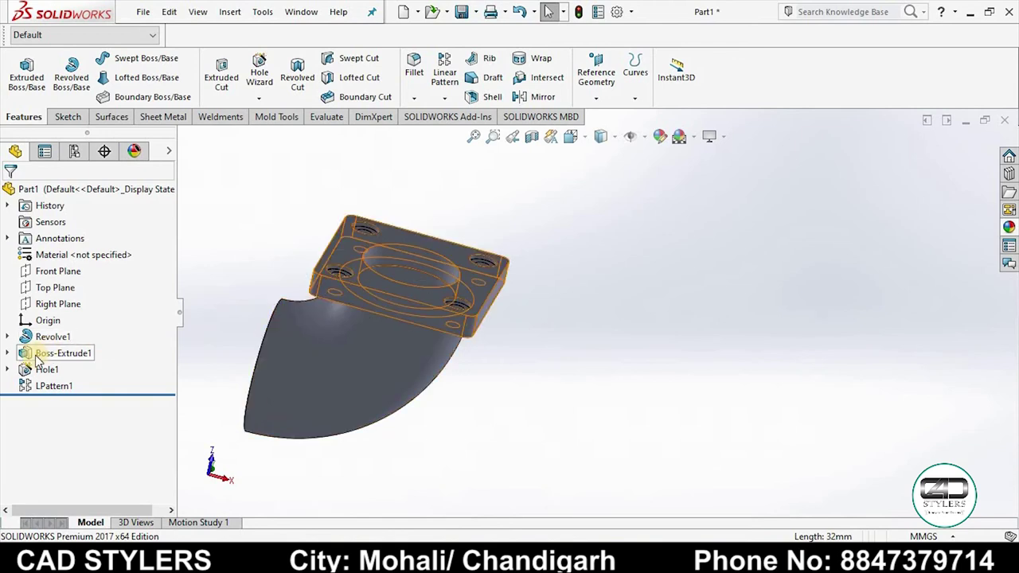
Step: Edit Boss-Extrude1 and turn off Merge result so the flange becomes a separate body
{"action": "right_click", "coordinate": [60, 355]}
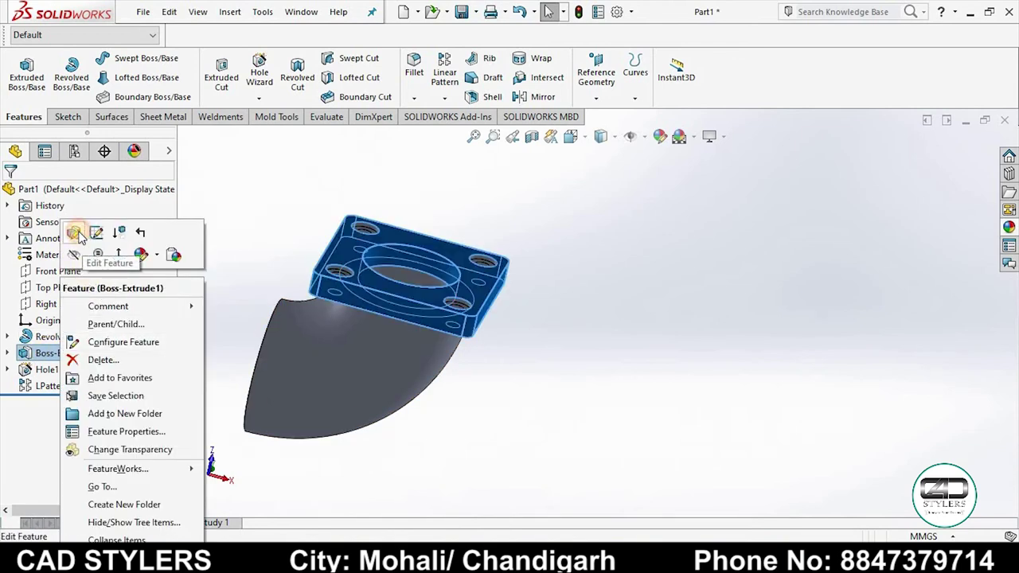
{"action": "left_click", "coordinate": [79, 231]}
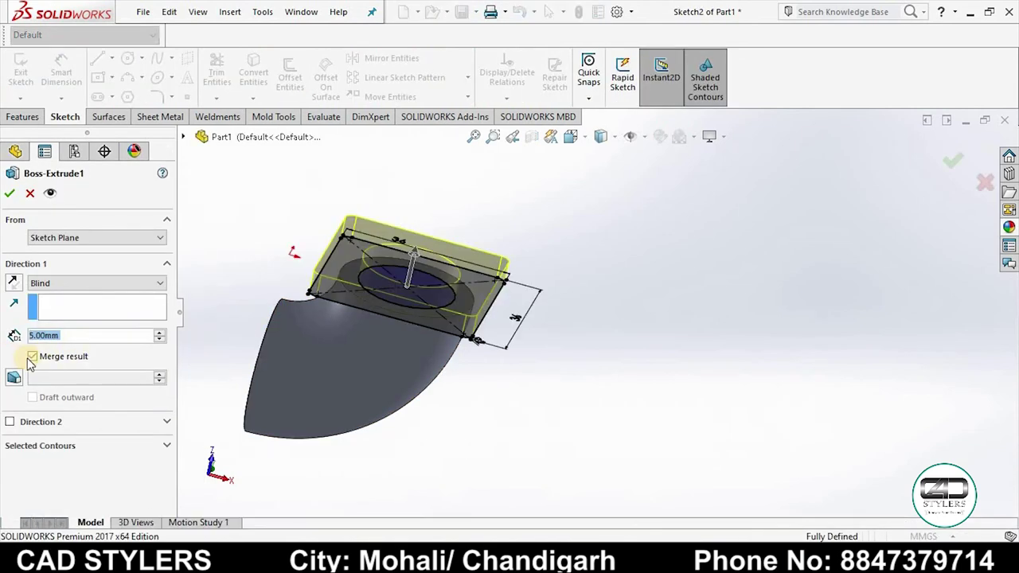
{"action": "left_click", "coordinate": [32, 357]}
{"action": "left_click", "coordinate": [10, 192]}
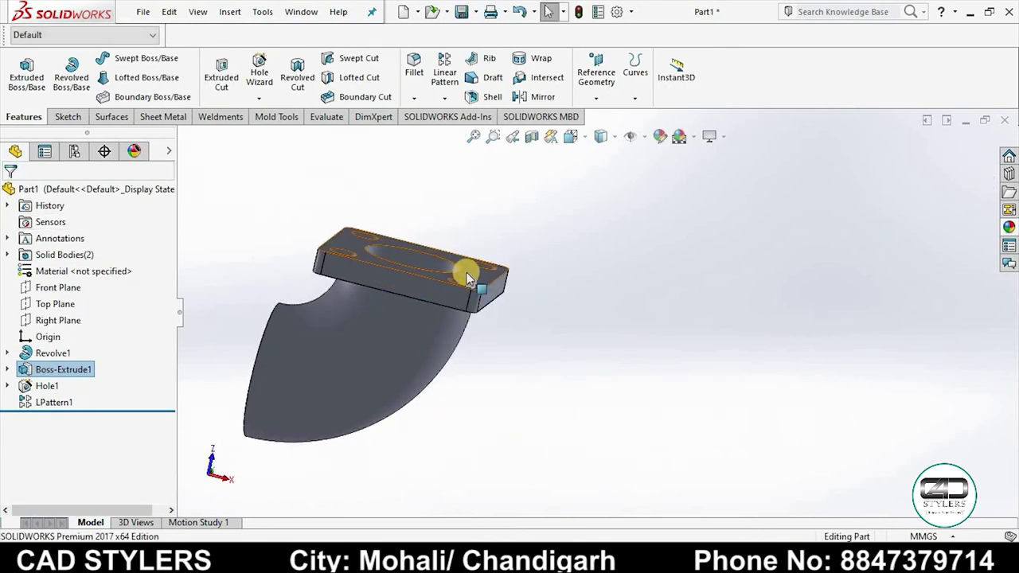
Step: Hide the flange body to reveal the bare elbow pipe end
{"action": "right_click", "coordinate": [482, 275]}
{"action": "left_click", "coordinate": [542, 220]}
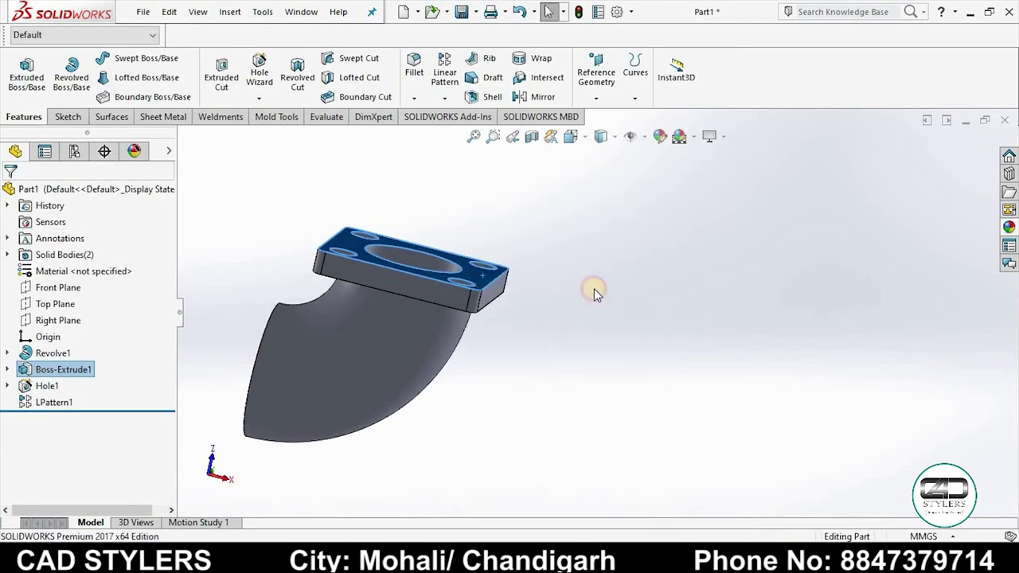
{"action": "mouse_move", "coordinate": [582, 331]}
{"action": "middle_mouse_down"}
{"action": "mouse_move", "coordinate": [608, 379]}
{"action": "mouse_move", "coordinate": [578, 393]}
{"action": "middle_mouse_up"}
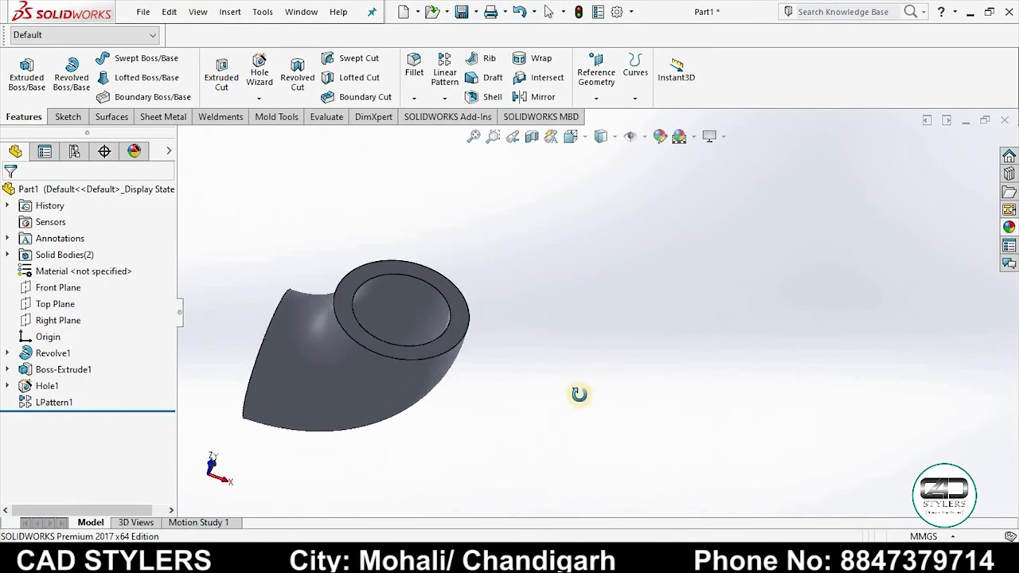
{"action": "left_click", "coordinate": [596, 97]}
Step: Create Plane1 midway between the elbow's two open end faces
{"action": "left_click", "coordinate": [620, 118]}
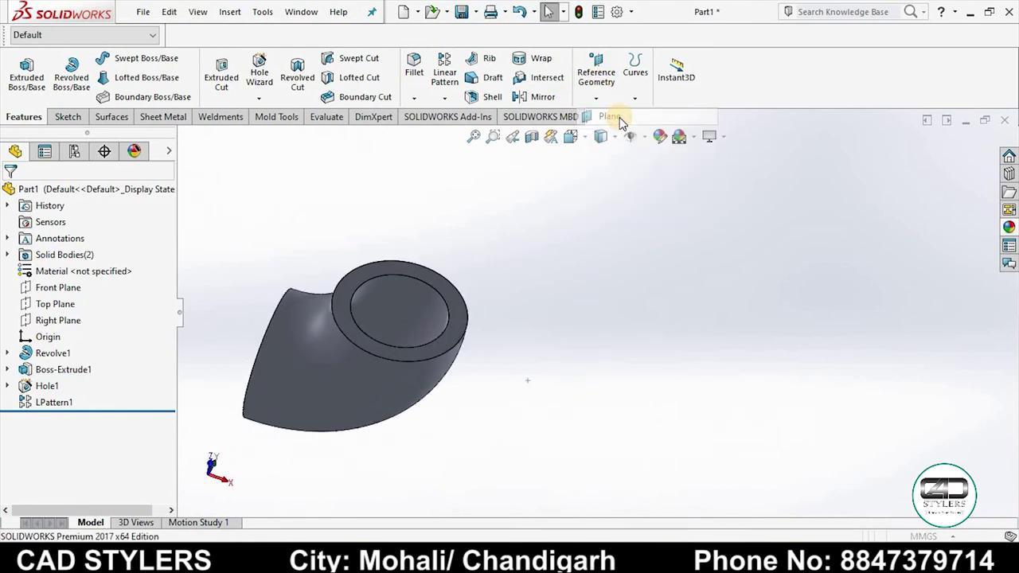
{"action": "middle_click_drag", "start_coordinate": [439, 326], "coordinate": [338, 368]}
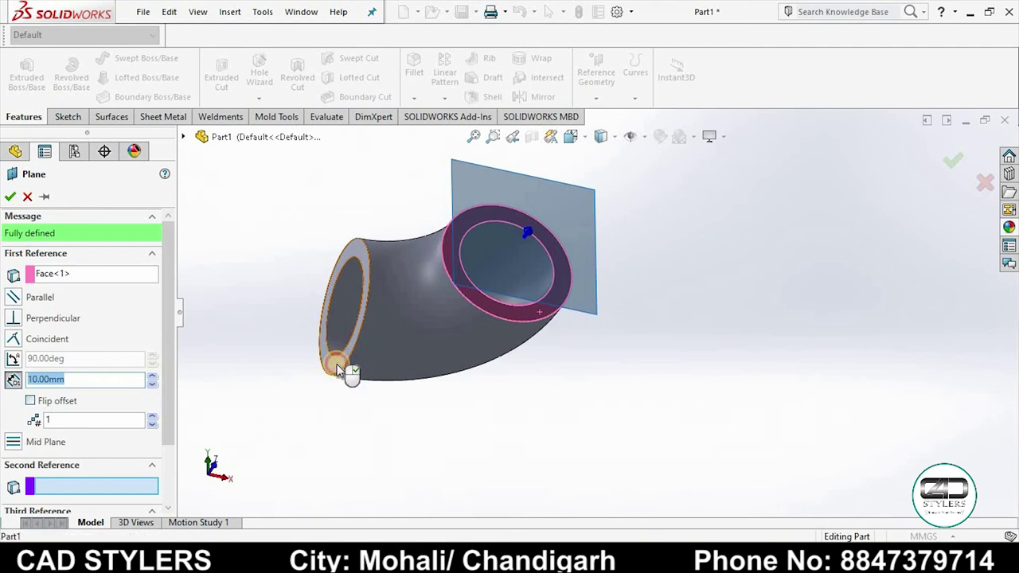
{"action": "left_click", "coordinate": [336, 366]}
{"action": "key", "text": "Return"}
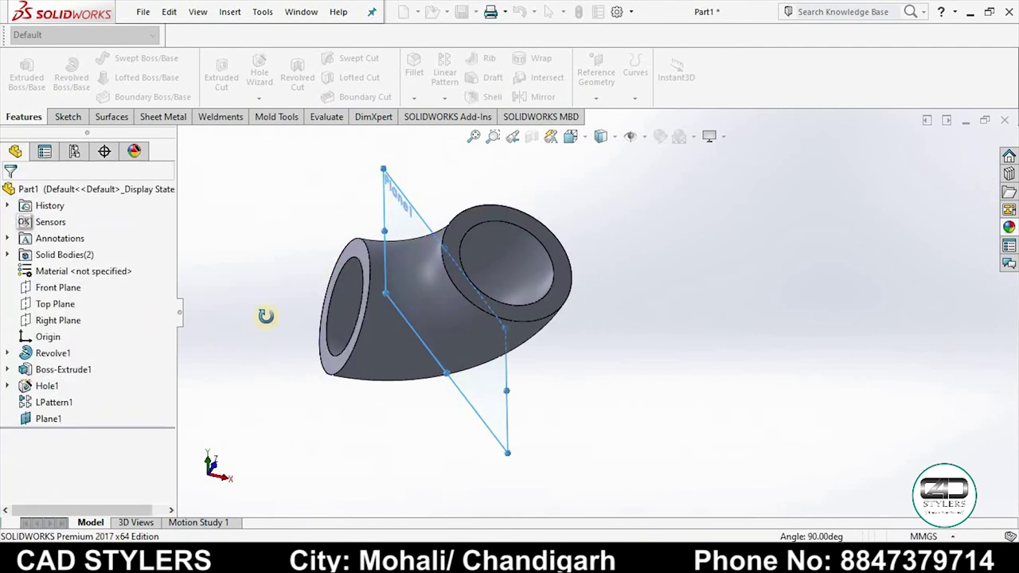
{"action": "middle_click_drag", "start_coordinate": [224, 437], "coordinate": [273, 296]}
{"action": "middle_click_drag", "start_coordinate": [676, 420], "coordinate": [605, 412]}
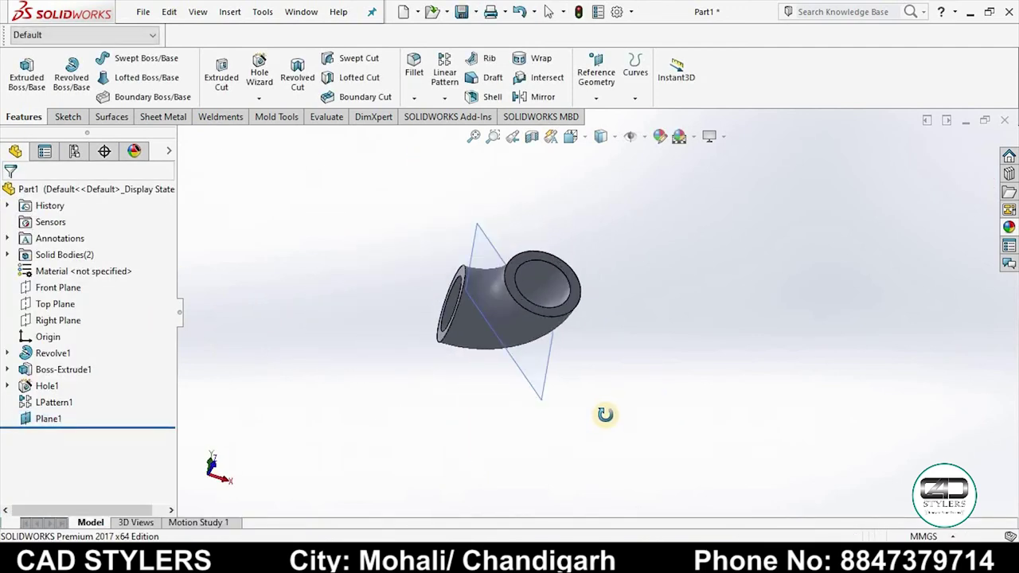
Step: Show the hidden Boss-Extrude1 flange body again and view Plane1 edge-on
{"action": "right_click", "coordinate": [64, 372]}
{"action": "left_click", "coordinate": [211, 312]}
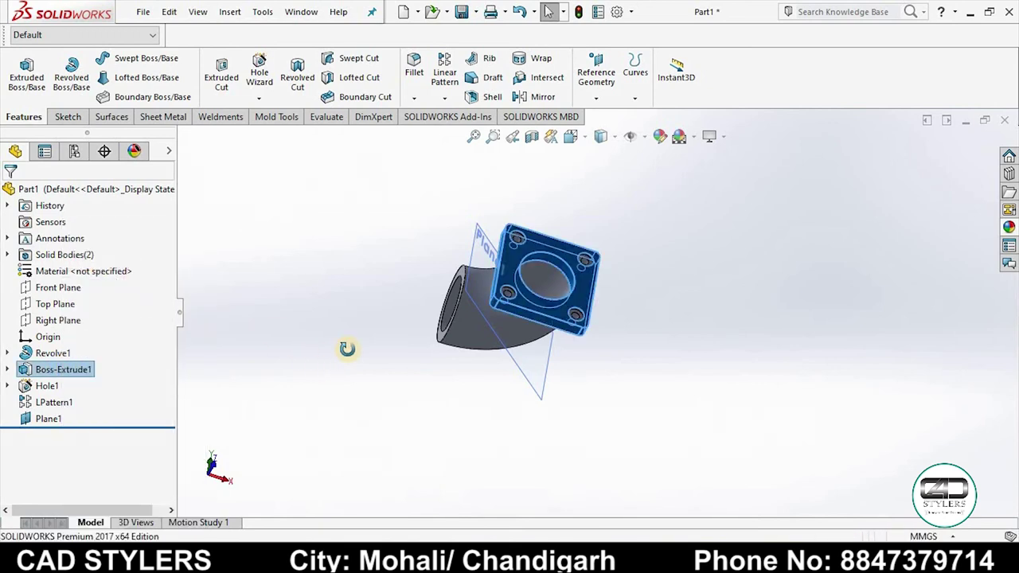
{"action": "middle_click_drag", "start_coordinate": [346, 348], "coordinate": [330, 369]}
{"action": "left_click", "coordinate": [680, 268]}
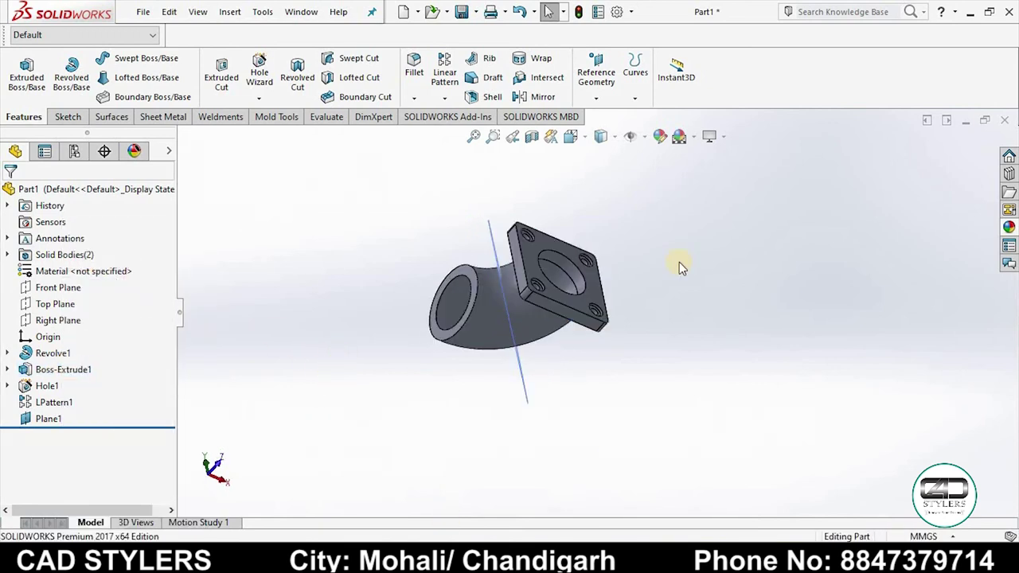
Step: Start a Mirror feature with Plane1 as the mirror plane, replacing a wrongly picked face
{"action": "left_click", "coordinate": [542, 97]}
{"action": "left_click", "coordinate": [557, 248]}
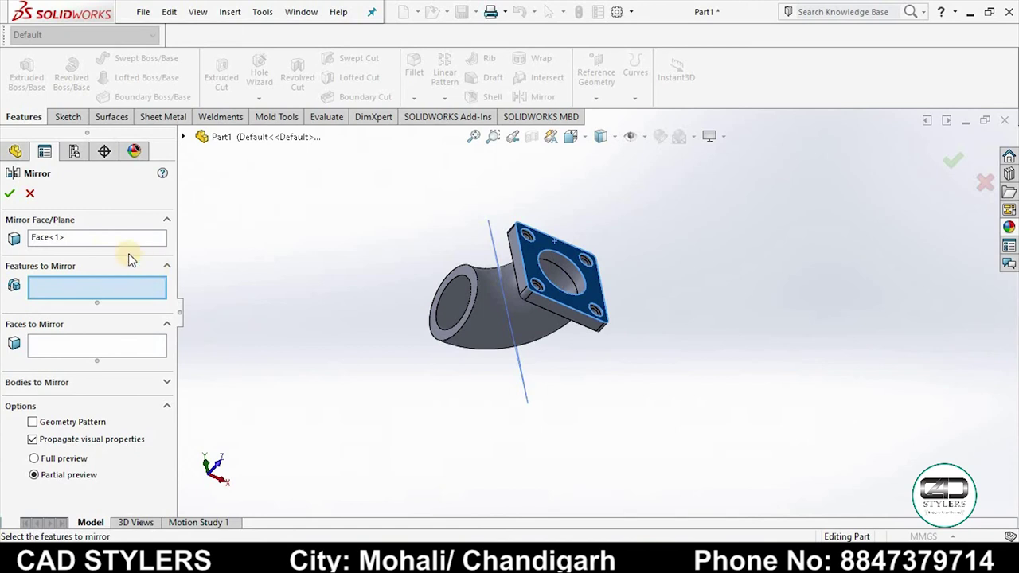
{"action": "right_click", "coordinate": [109, 242]}
{"action": "left_click", "coordinate": [163, 248]}
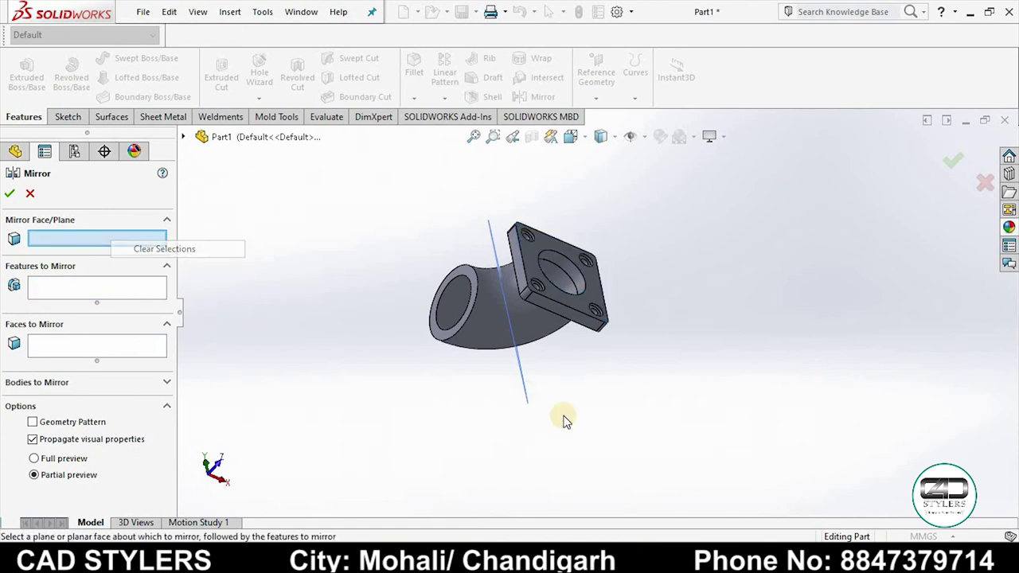
{"action": "left_click", "coordinate": [525, 402]}
{"action": "middle_click_drag", "start_coordinate": [643, 387], "coordinate": [552, 330]}
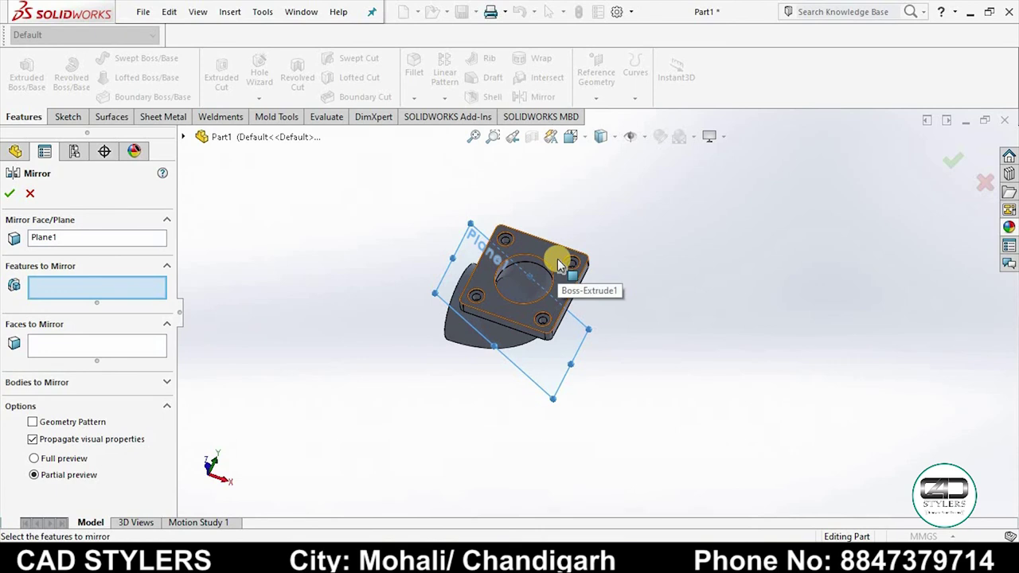
{"action": "mouse_move", "coordinate": [681, 355]}
{"action": "middle_mouse_down"}
{"action": "mouse_move", "coordinate": [703, 319]}
{"action": "mouse_move", "coordinate": [653, 387]}
{"action": "middle_mouse_up"}
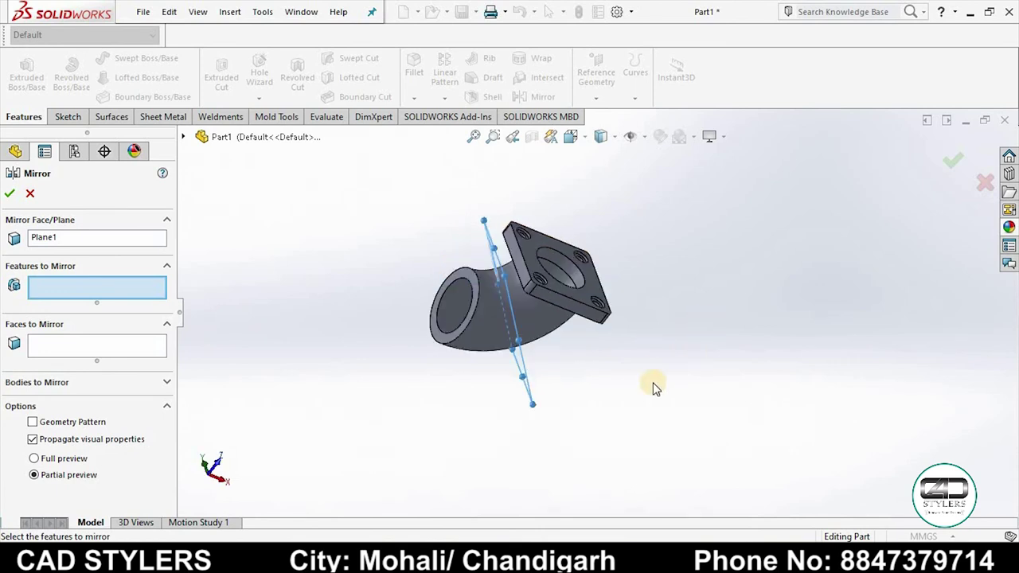
Step: Mirror Boss-Extrude1, LPattern1 and Hole1 across Plane1 and confirm
{"action": "left_click", "coordinate": [185, 140]}
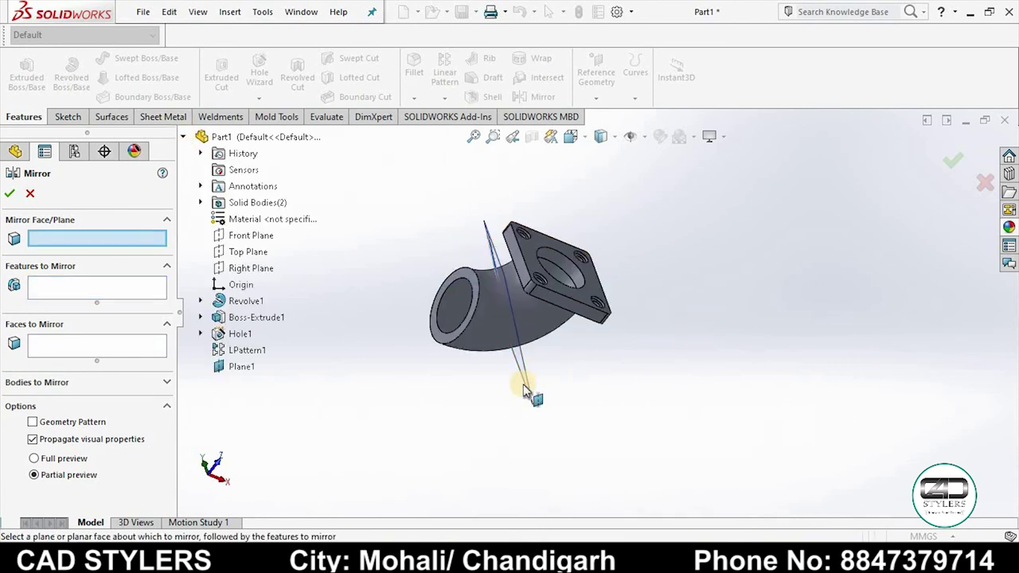
{"action": "left_click", "coordinate": [249, 319]}
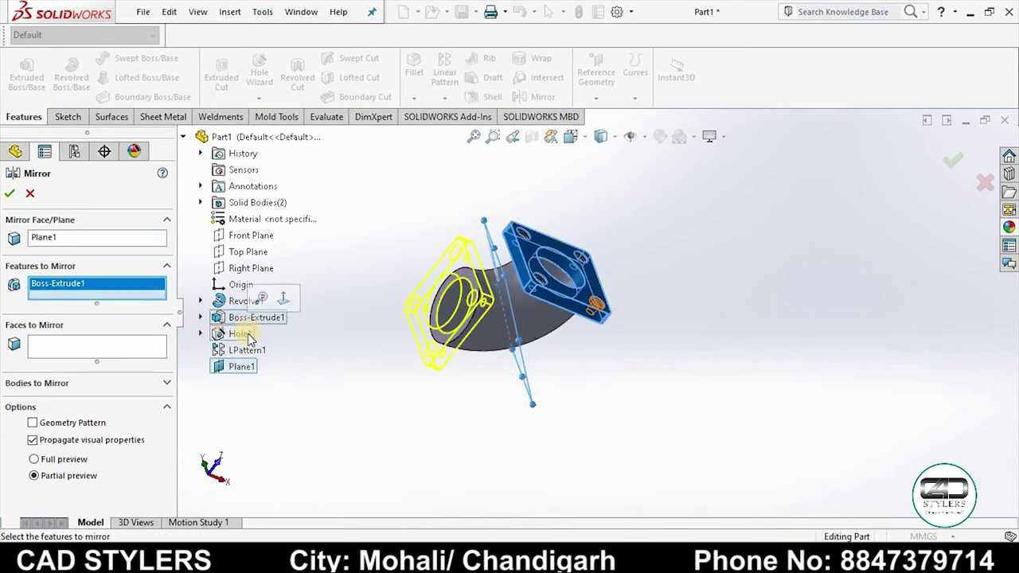
{"action": "left_click", "coordinate": [243, 352]}
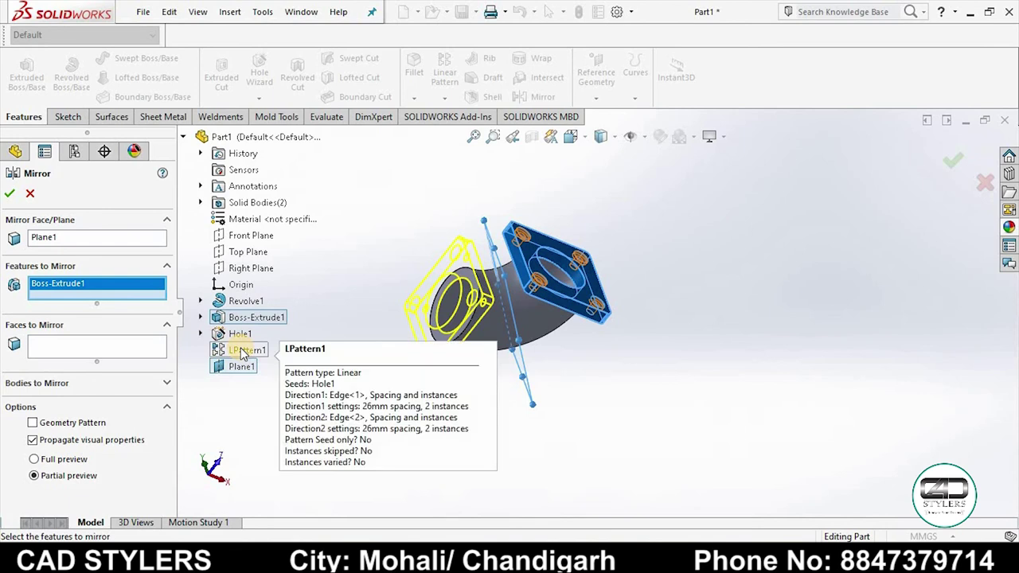
{"action": "left_click", "coordinate": [242, 350]}
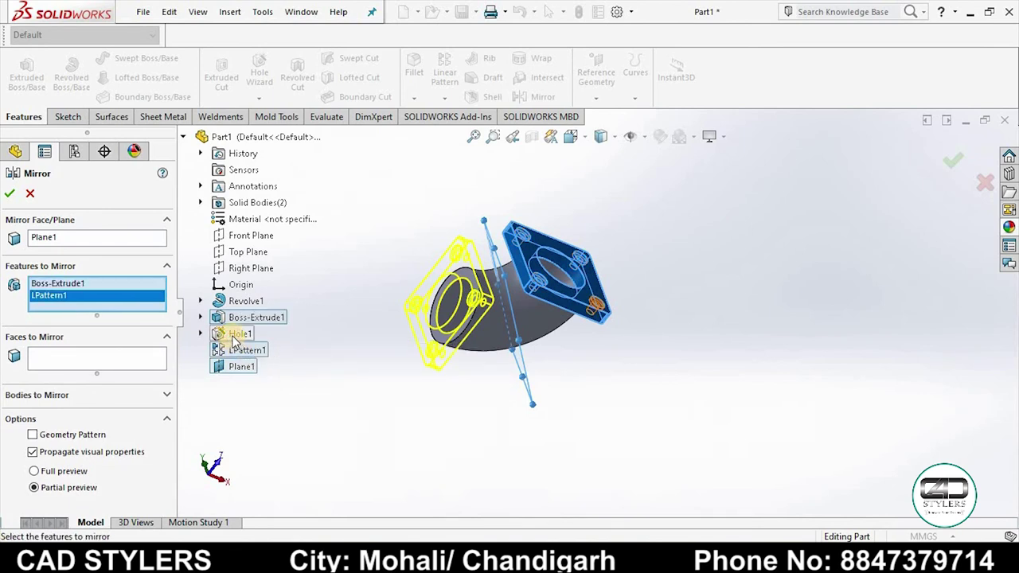
{"action": "left_click", "coordinate": [236, 338]}
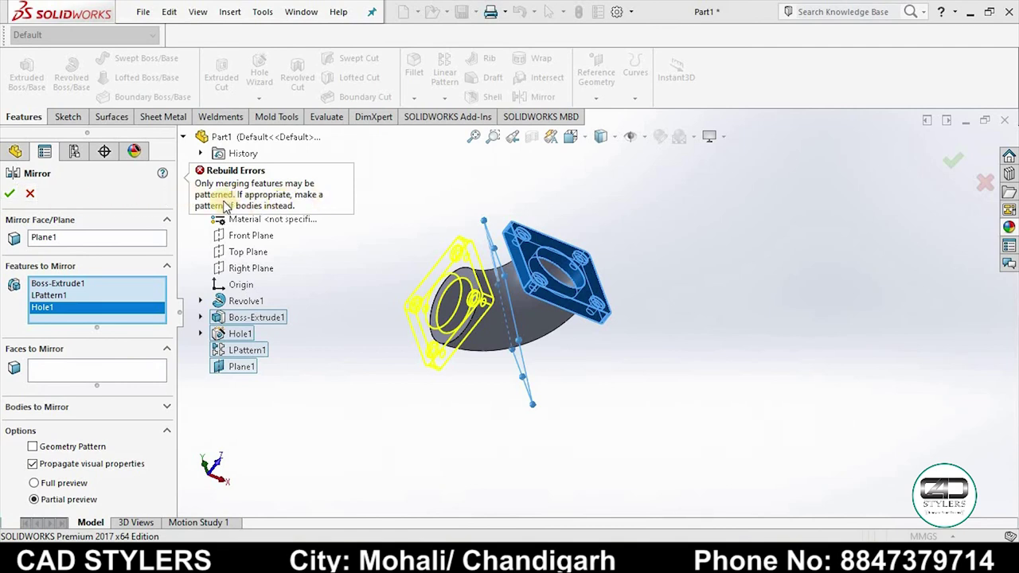
{"action": "left_click", "coordinate": [33, 448]}
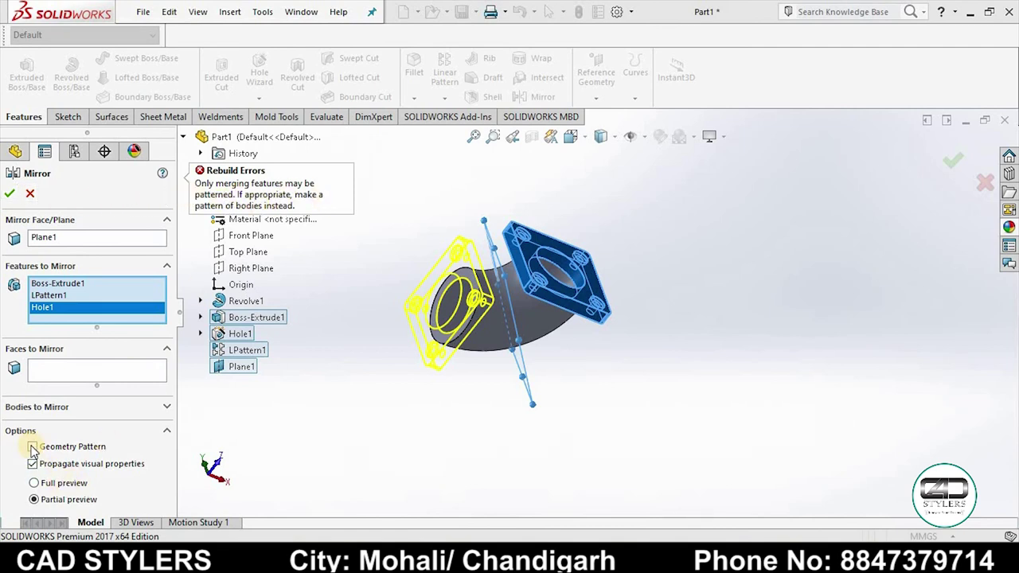
{"action": "left_click", "coordinate": [9, 195]}
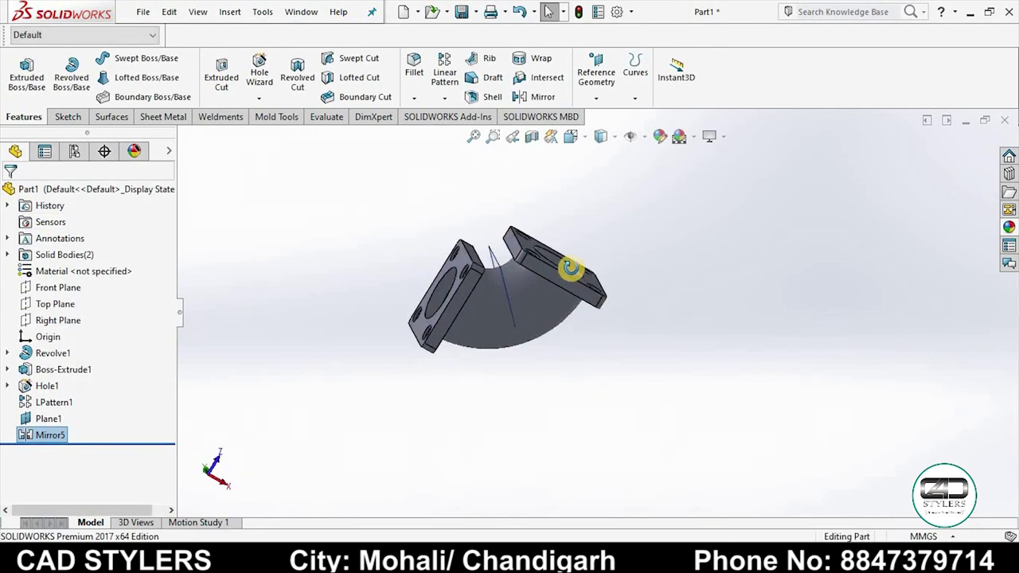
Step: Orbit the elbow to inspect both square flanges from several angles
{"action": "mouse_move", "coordinate": [570, 269]}
{"action": "middle_mouse_down"}
{"action": "mouse_move", "coordinate": [478, 223]}
{"action": "mouse_move", "coordinate": [512, 322]}
{"action": "middle_mouse_up"}
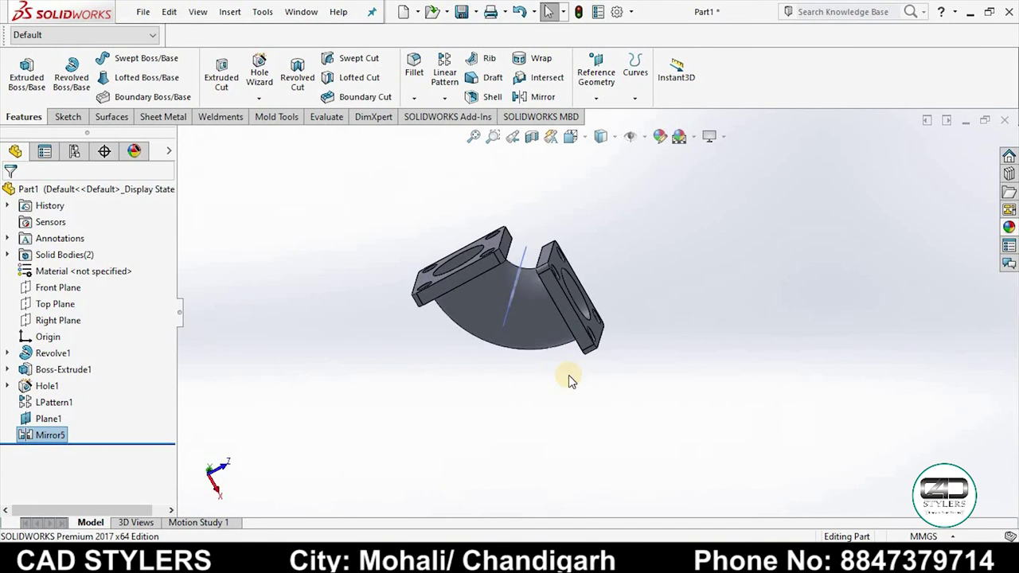
{"action": "middle_click_drag", "start_coordinate": [559, 375], "coordinate": [557, 279]}
{"action": "mouse_move", "coordinate": [666, 358]}
{"action": "middle_mouse_down"}
{"action": "mouse_move", "coordinate": [715, 343]}
{"action": "mouse_move", "coordinate": [728, 278]}
{"action": "mouse_move", "coordinate": [616, 350]}
{"action": "middle_mouse_up"}
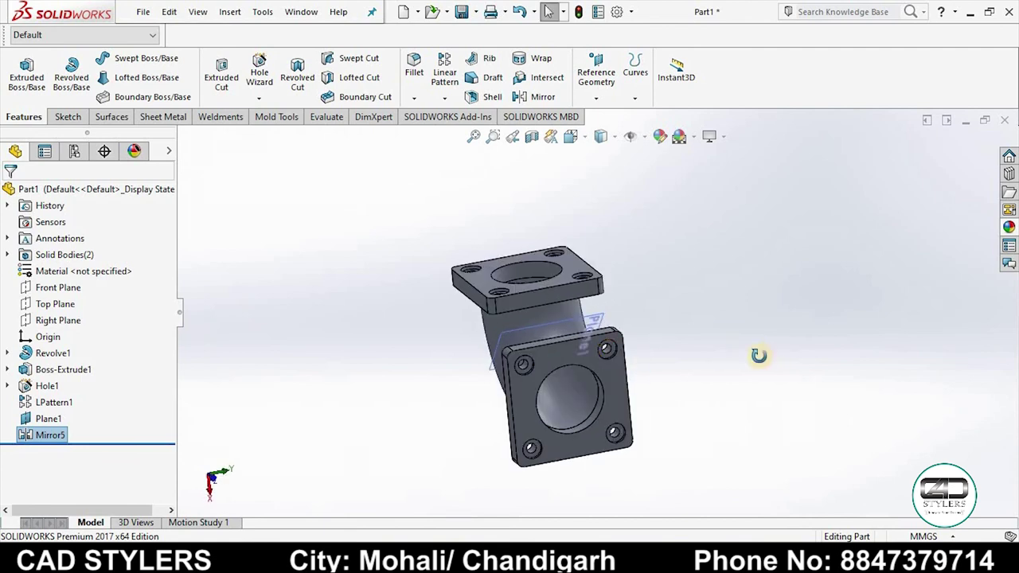
{"action": "middle_click_drag", "start_coordinate": [759, 356], "coordinate": [985, 241]}
Step: Apply polished copper from the appearance library to the entire elbow body, including both flanges
{"action": "left_click", "coordinate": [1008, 228]}
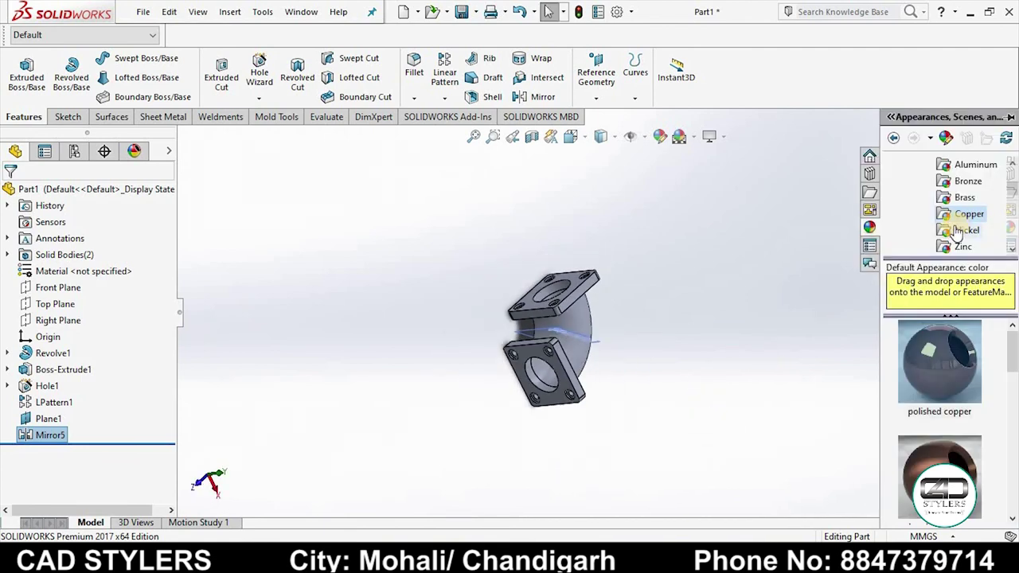
{"action": "mouse_move", "coordinate": [932, 371]}
{"action": "left_mouse_down"}
{"action": "mouse_move", "coordinate": [588, 331]}
{"action": "mouse_move", "coordinate": [567, 350]}
{"action": "left_mouse_up"}
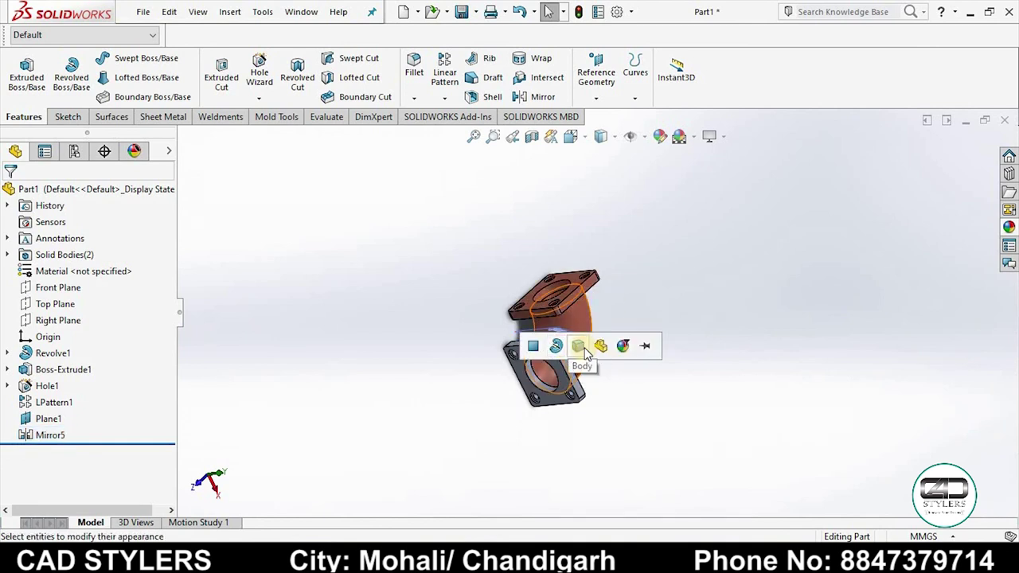
{"action": "middle_click_drag", "start_coordinate": [650, 405], "coordinate": [598, 386]}
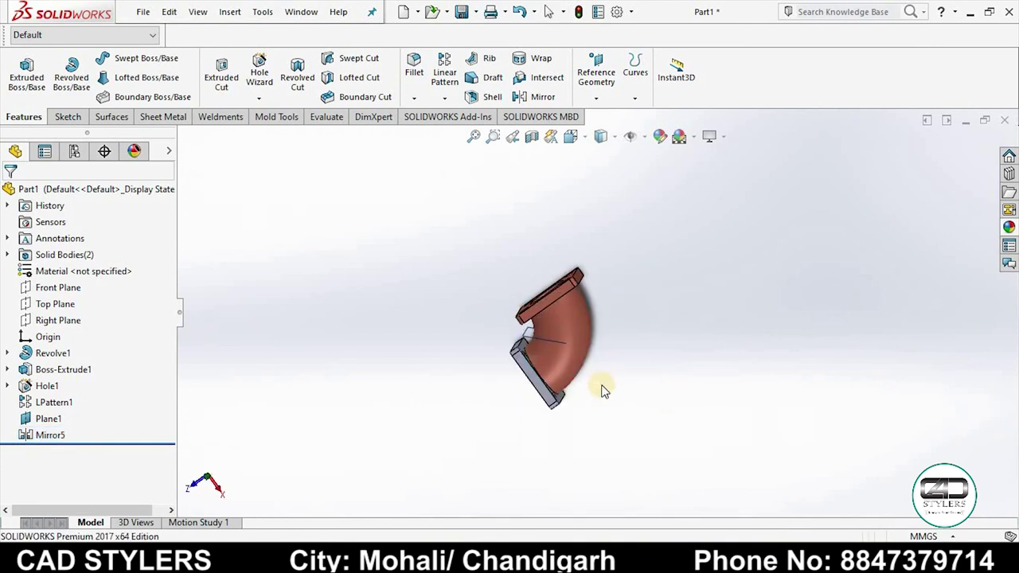
{"action": "scroll", "coordinate": [949, 305], "scroll_direction": "down", "scroll_amount": 3}
{"action": "left_click", "coordinate": [1009, 228]}
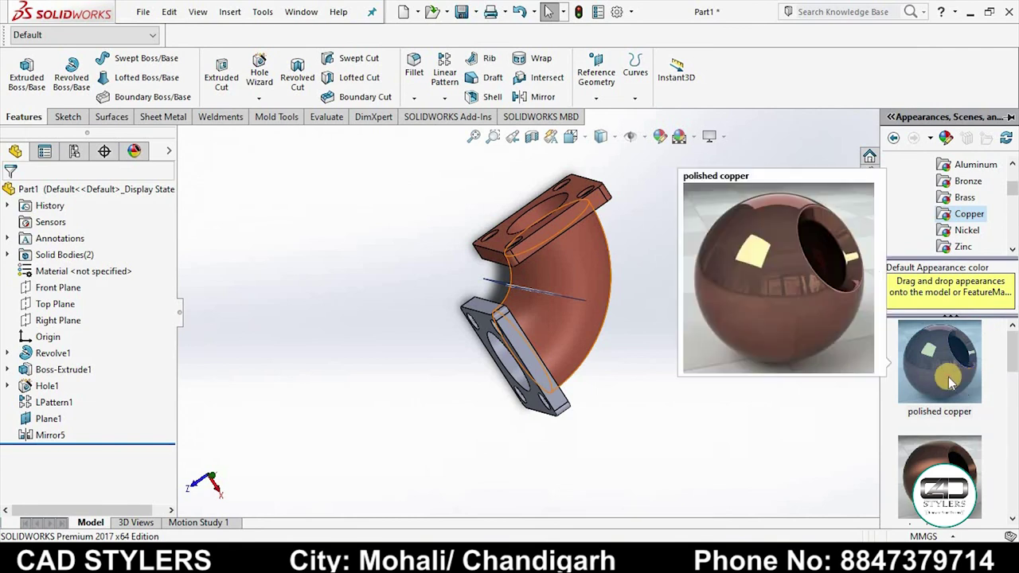
{"action": "left_click_drag", "start_coordinate": [952, 376], "coordinate": [560, 391]}
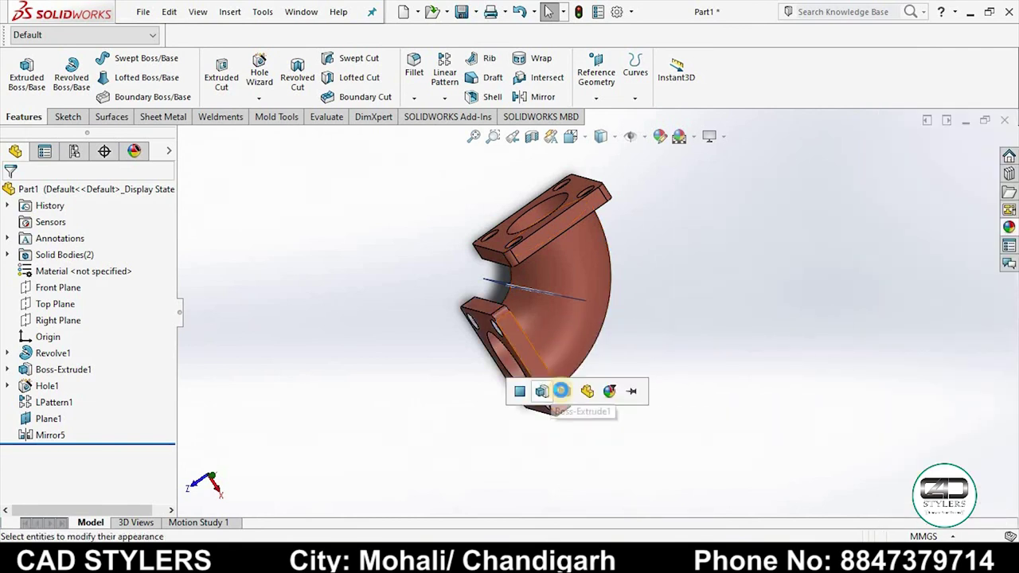
{"action": "left_click", "coordinate": [563, 390]}
{"action": "mouse_move", "coordinate": [728, 323]}
{"action": "middle_mouse_down"}
{"action": "mouse_move", "coordinate": [582, 405]}
{"action": "mouse_move", "coordinate": [546, 341]}
{"action": "mouse_move", "coordinate": [550, 353]}
{"action": "mouse_move", "coordinate": [662, 339]}
{"action": "mouse_move", "coordinate": [632, 327]}
{"action": "mouse_move", "coordinate": [701, 332]}
{"action": "mouse_move", "coordinate": [709, 347]}
{"action": "mouse_move", "coordinate": [734, 321]}
{"action": "mouse_move", "coordinate": [609, 357]}
{"action": "mouse_move", "coordinate": [596, 330]}
{"action": "mouse_move", "coordinate": [730, 368]}
{"action": "mouse_move", "coordinate": [597, 382]}
{"action": "mouse_move", "coordinate": [571, 305]}
{"action": "middle_mouse_up"}
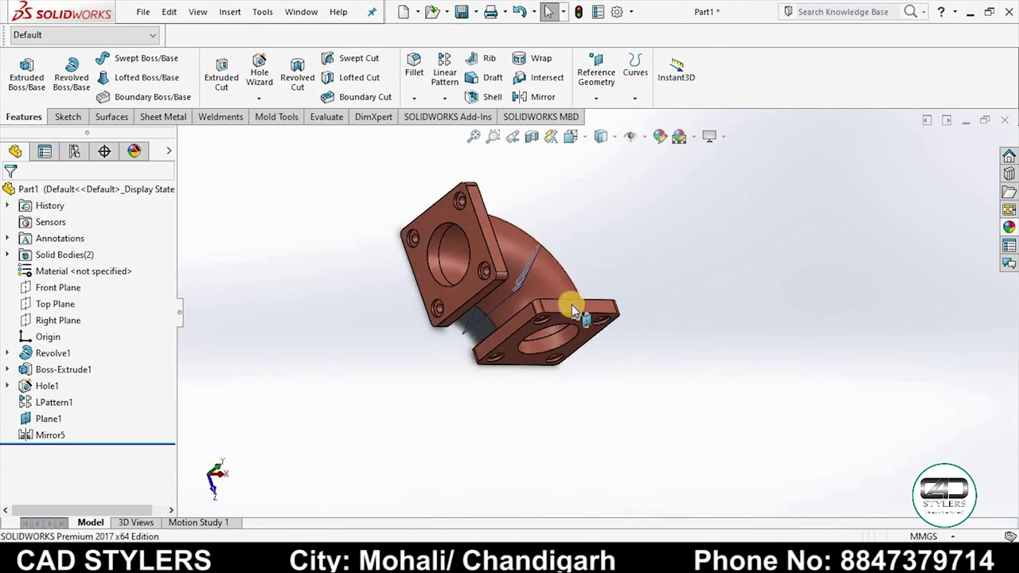
{"action": "scroll", "coordinate": [675, 400], "scroll_direction": "down", "scroll_amount": 3}
{"action": "mouse_move", "coordinate": [675, 400]}
{"action": "middle_mouse_down"}
{"action": "mouse_move", "coordinate": [721, 266]}
{"action": "mouse_move", "coordinate": [677, 391]}
{"action": "mouse_move", "coordinate": [687, 253]}
{"action": "mouse_move", "coordinate": [665, 305]}
{"action": "mouse_move", "coordinate": [600, 292]}
{"action": "middle_mouse_up"}
{"action": "scroll", "coordinate": [677, 391], "scroll_direction": "up", "scroll_amount": 3}
{"action": "scroll", "coordinate": [604, 302], "scroll_direction": "down", "scroll_amount": 2}
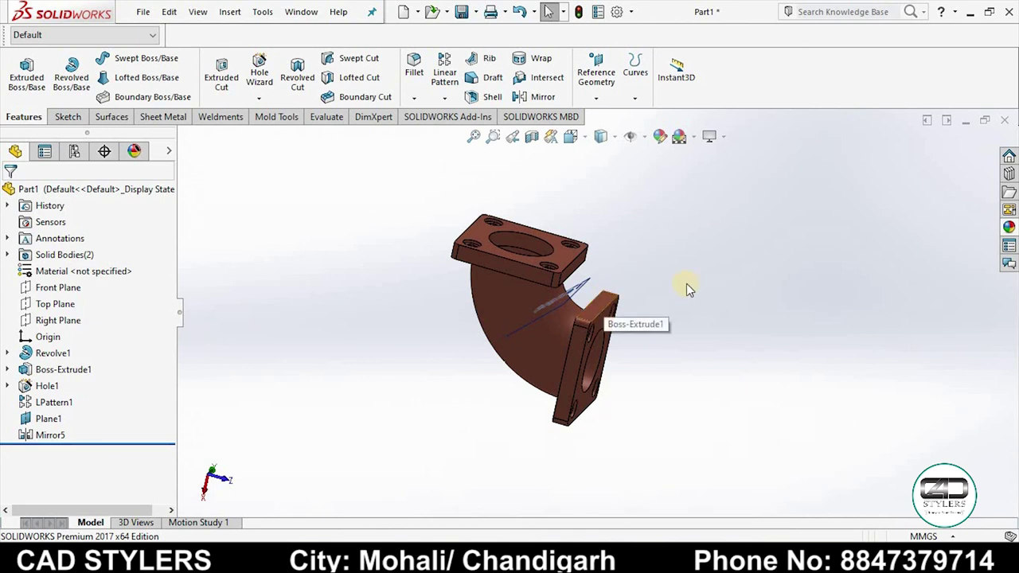
{"action": "mouse_move", "coordinate": [690, 289]}
{"action": "middle_mouse_down"}
{"action": "mouse_move", "coordinate": [630, 357]}
{"action": "mouse_move", "coordinate": [693, 358]}
{"action": "middle_mouse_up"}
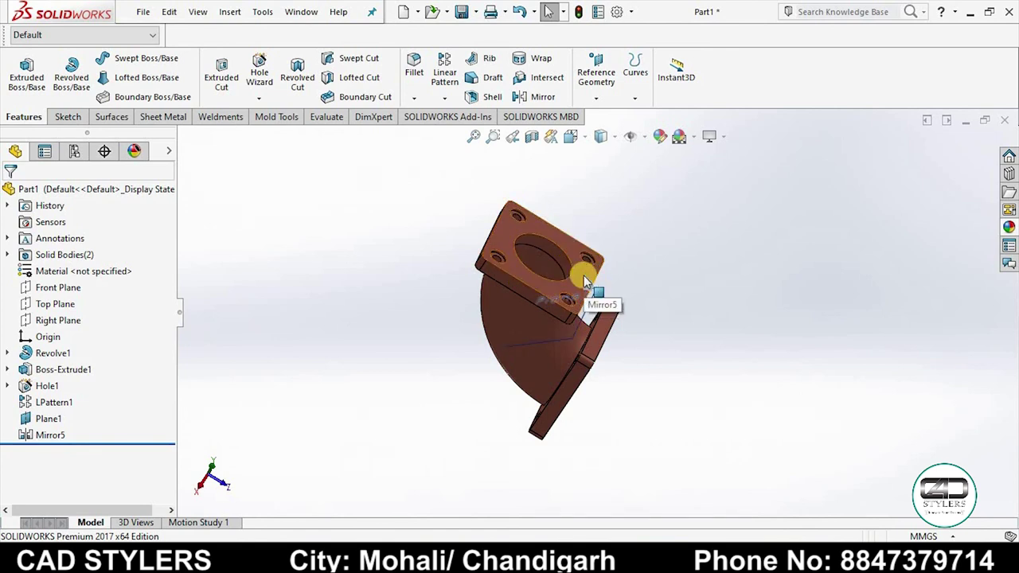
{"action": "middle_click_drag", "start_coordinate": [584, 275], "coordinate": [730, 403]}
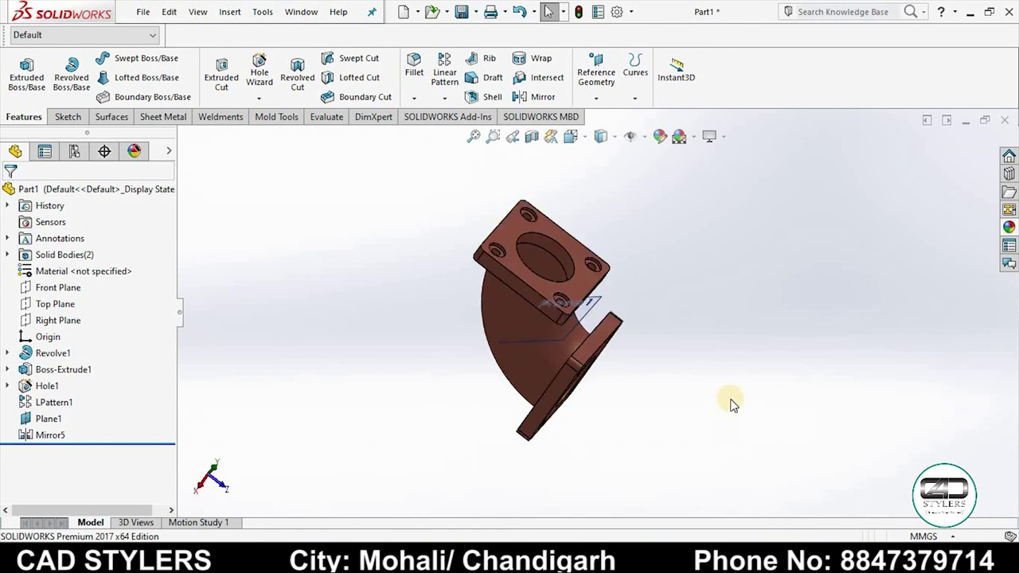